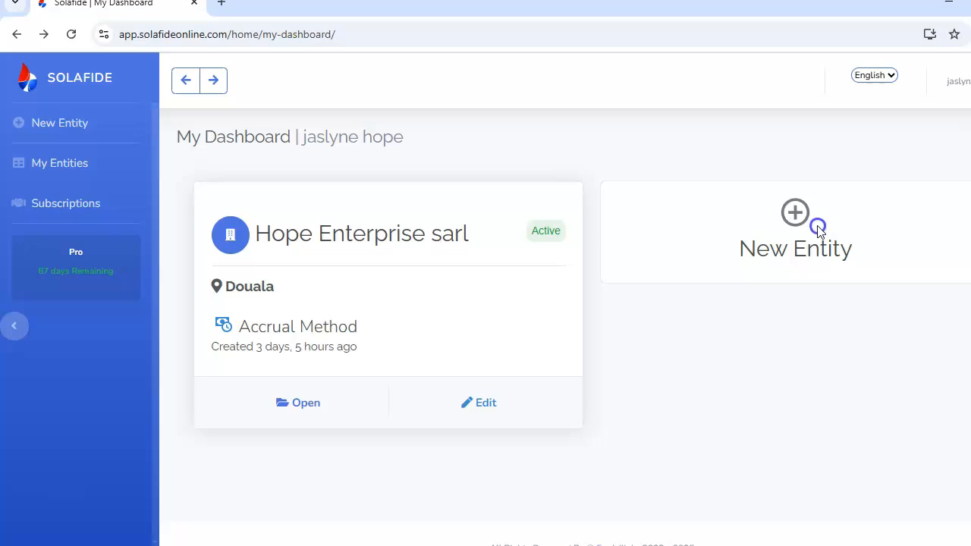
Open the form for creating a new entity from the dashboard
left_click(793, 214)
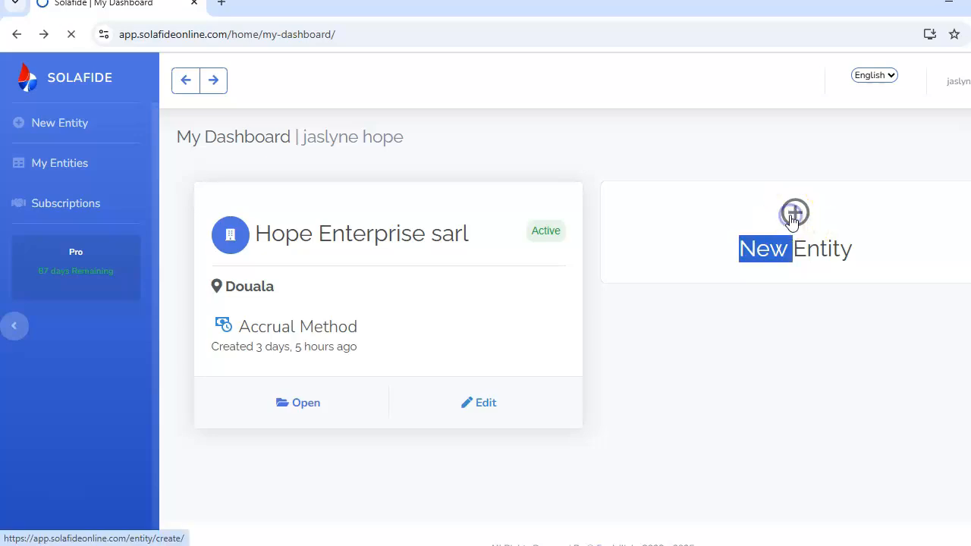
double_click(819, 280)
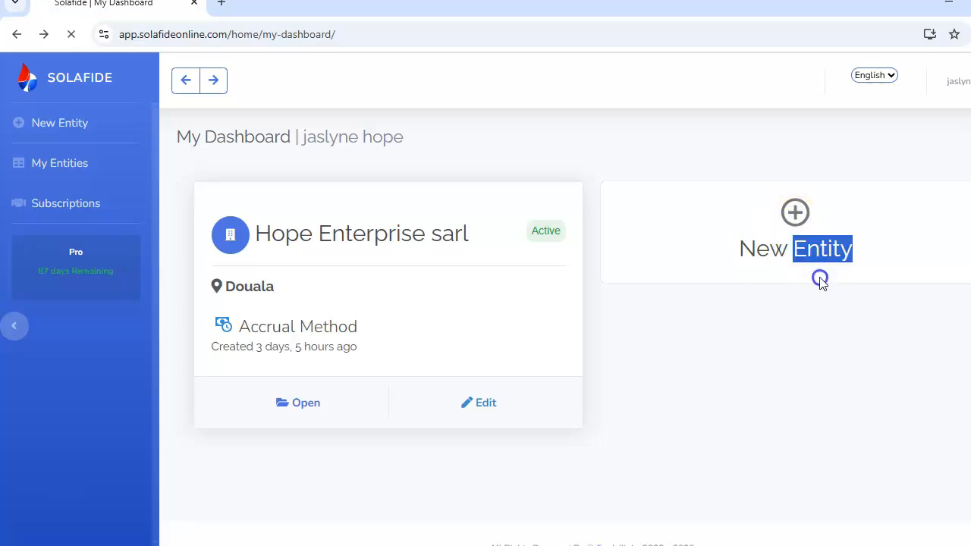
left_click(676, 262)
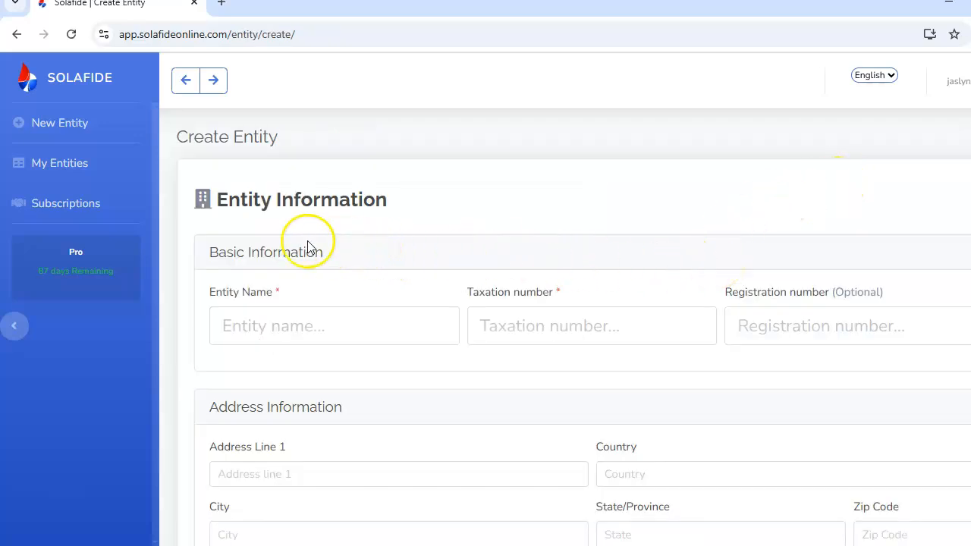
Examine the Create Entity form's basic, address, contact and business settings fields
scroll(582, 328, "down", 3)
scroll(583, 328, "up", 3)
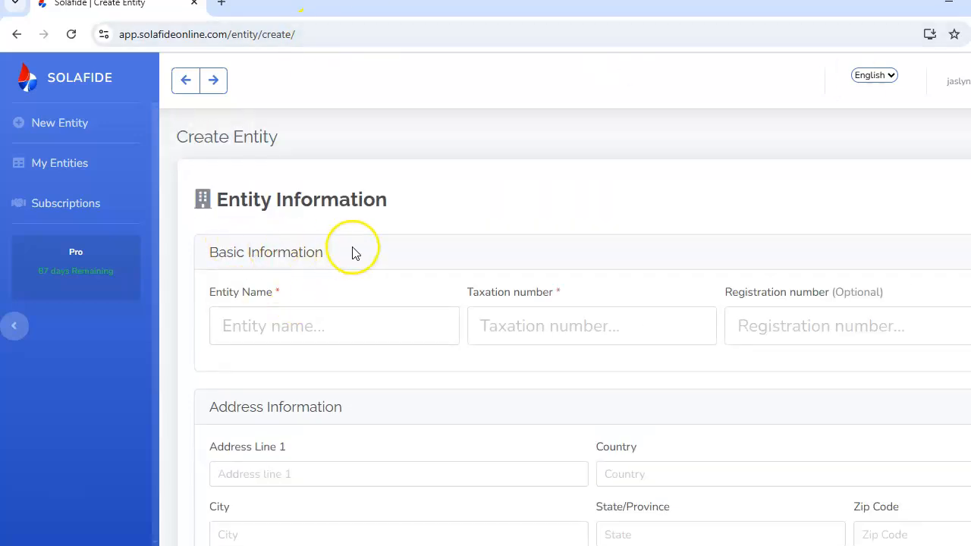
left_click(288, 326)
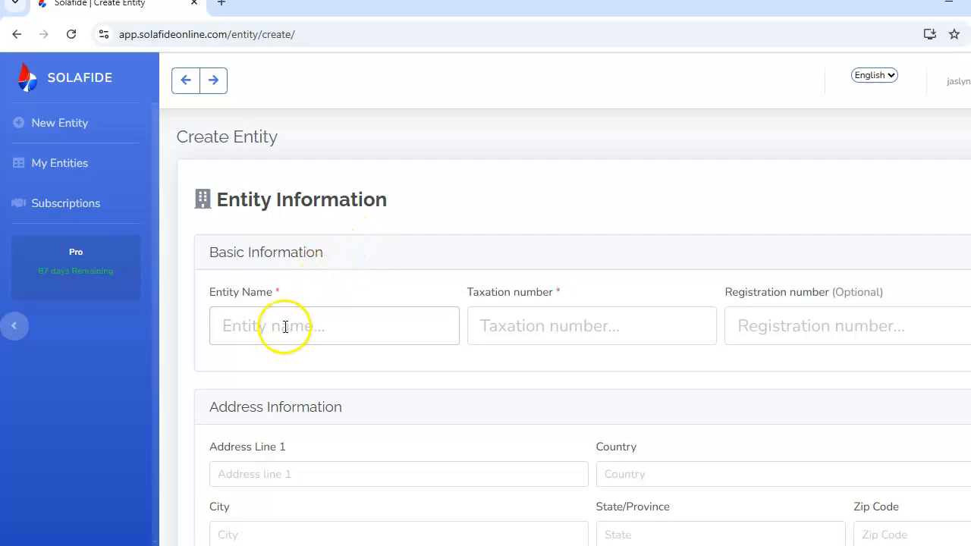
left_click(540, 325)
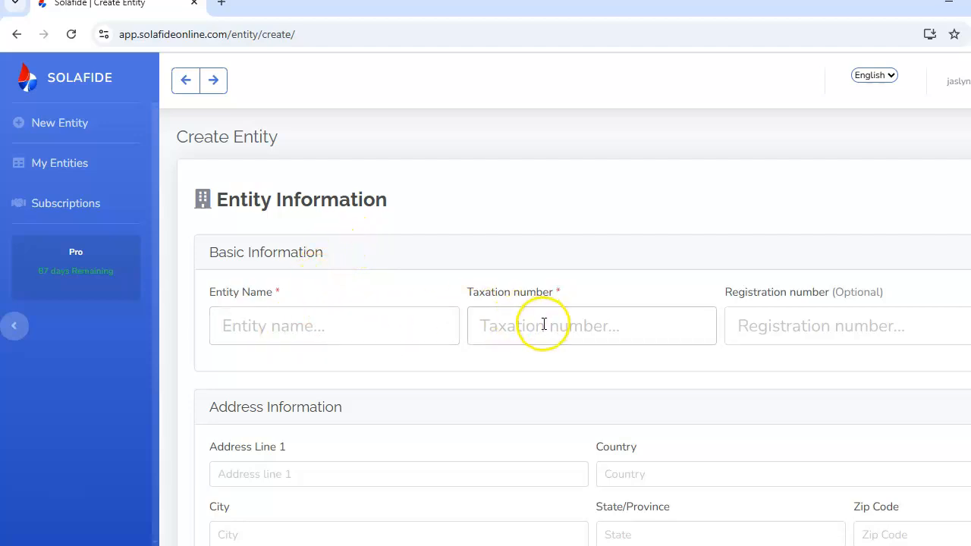
left_click(869, 323)
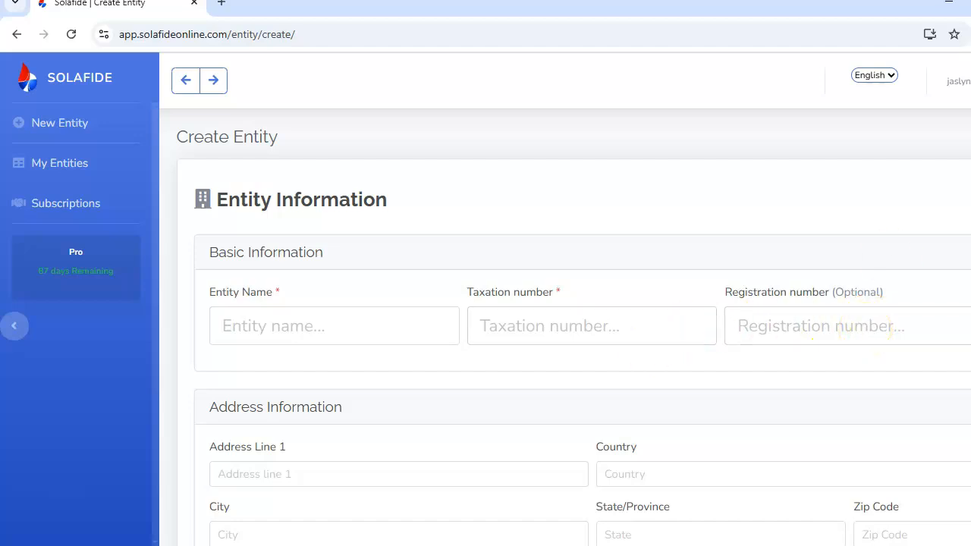
scroll(583, 326, "down", 3)
scroll(582, 326, "up", 2)
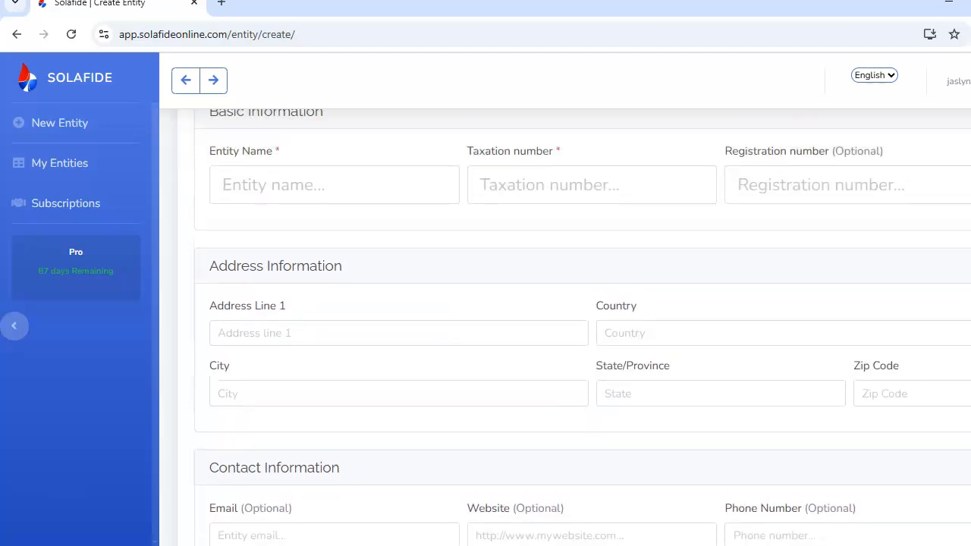
scroll(583, 327, "up", 1)
scroll(582, 326, "down", 1)
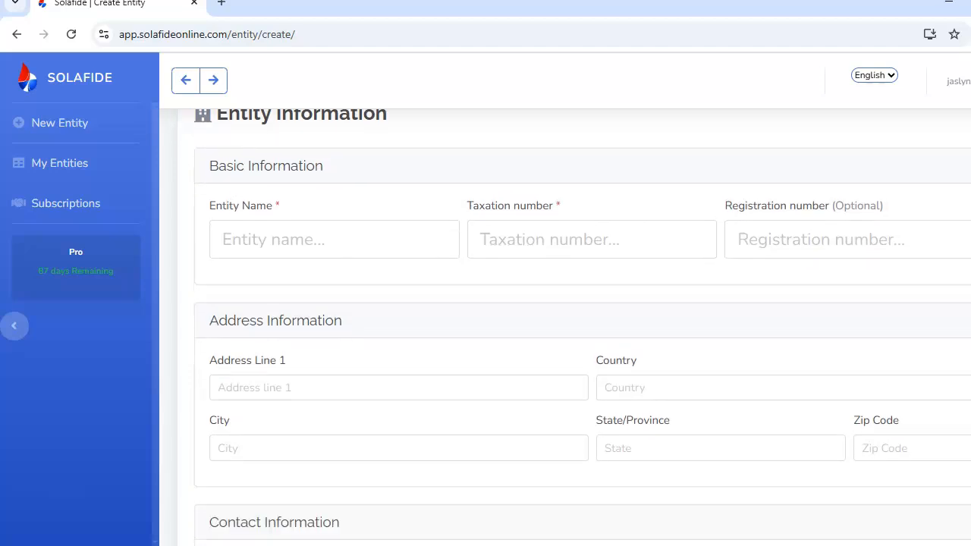
scroll(561, 311, "up", 1)
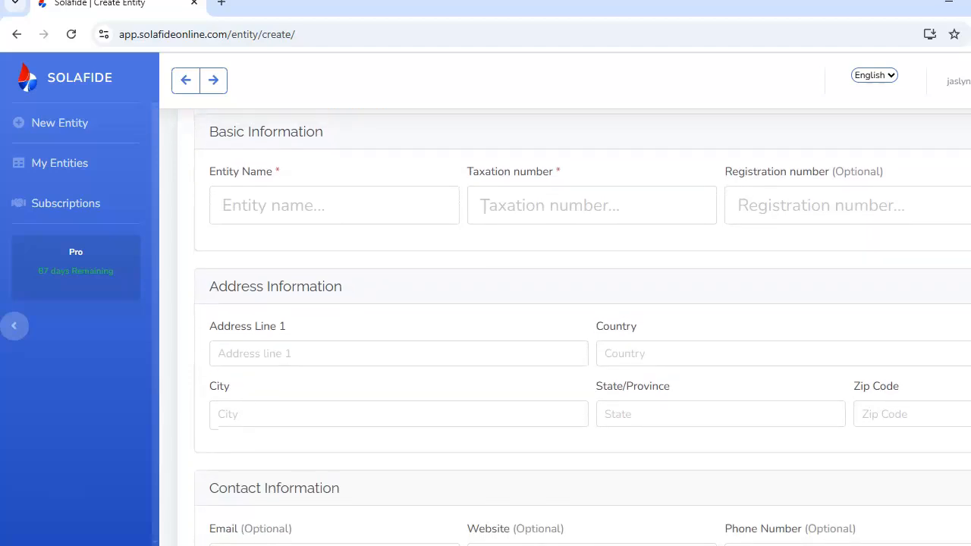
scroll(561, 311, "down", 1)
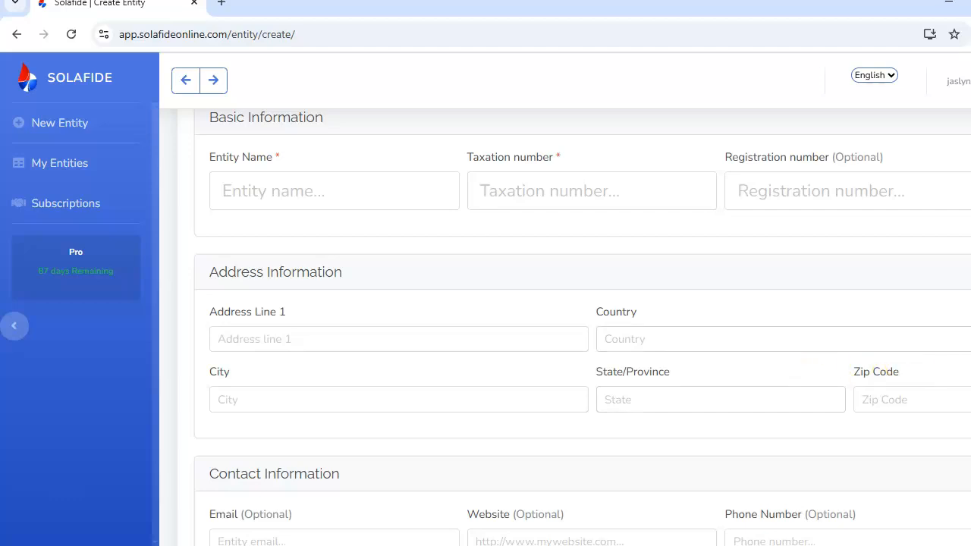
scroll(582, 326, "down", 3)
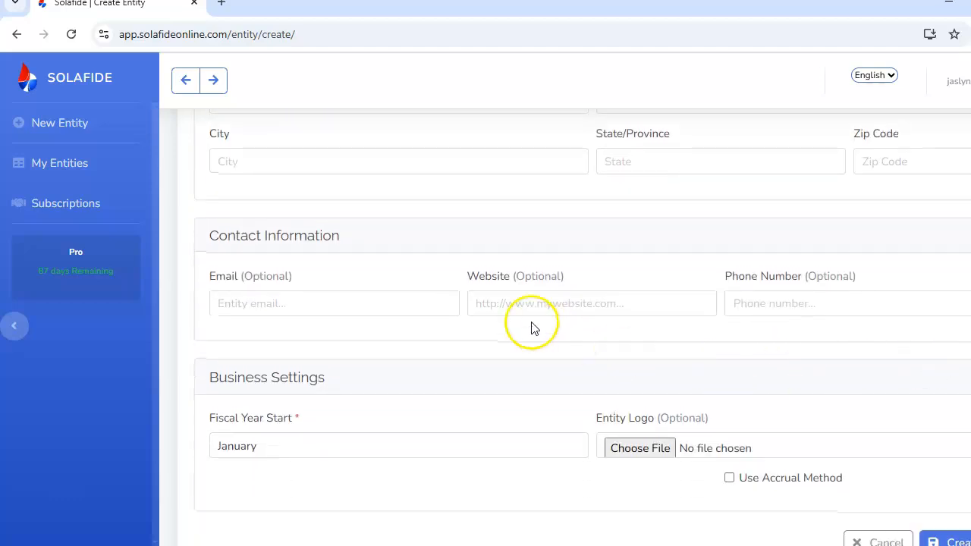
left_click(262, 304)
left_click(546, 301)
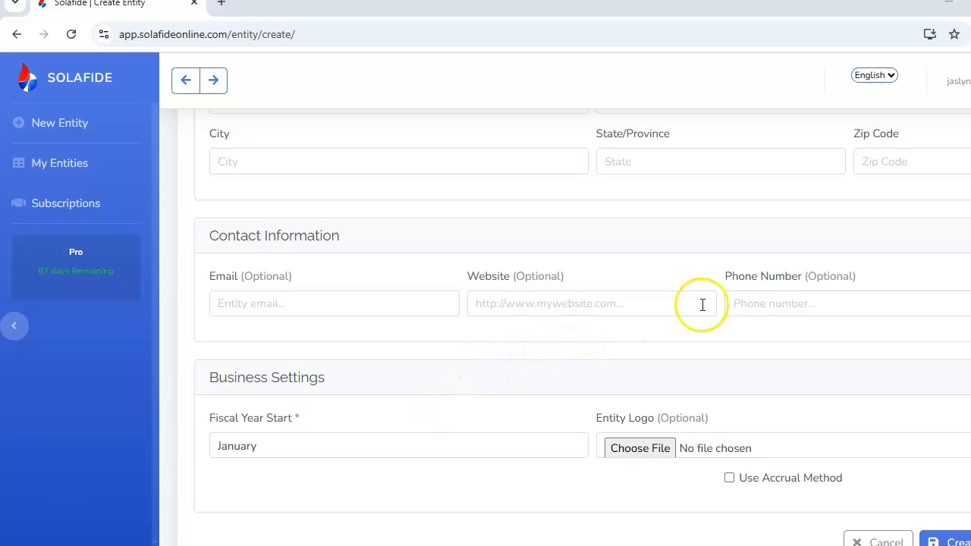
scroll(583, 326, "down", 2)
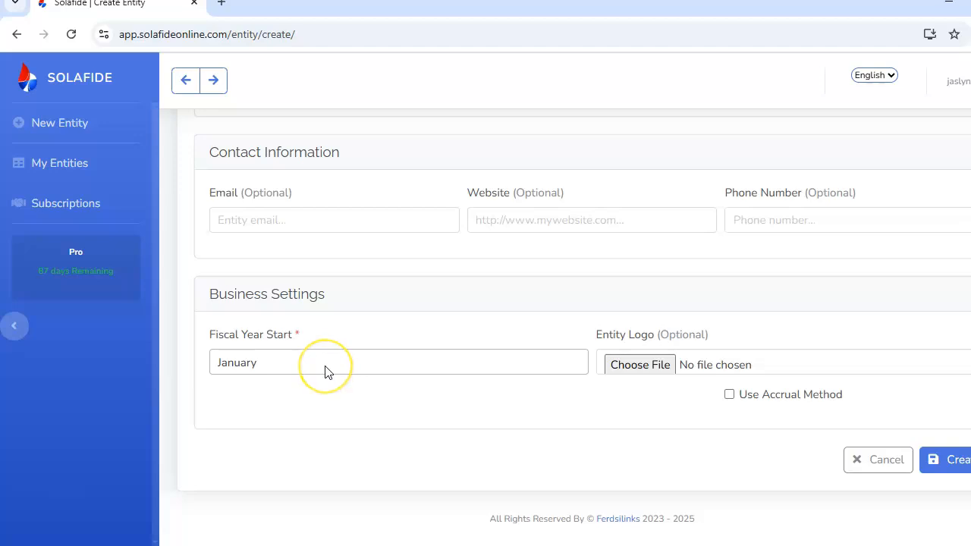
Review the Fiscal Year Start month options, the entity logo file picker and the Use Accrual Method option
left_click(401, 367)
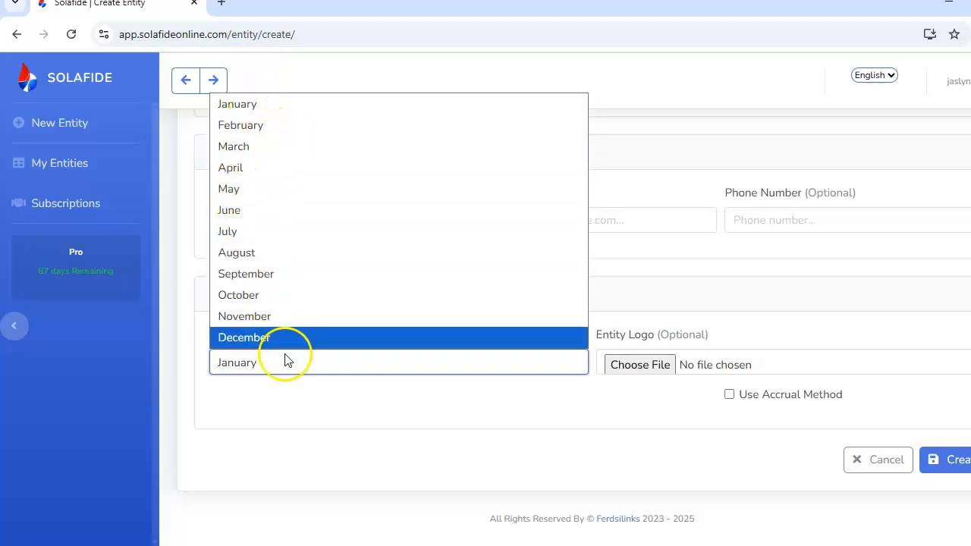
left_click(351, 485)
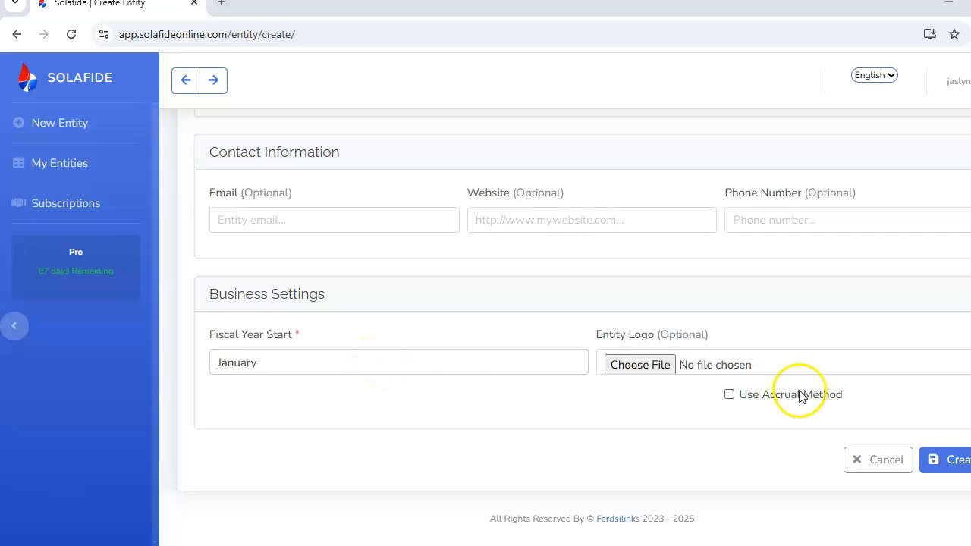
left_click(655, 370)
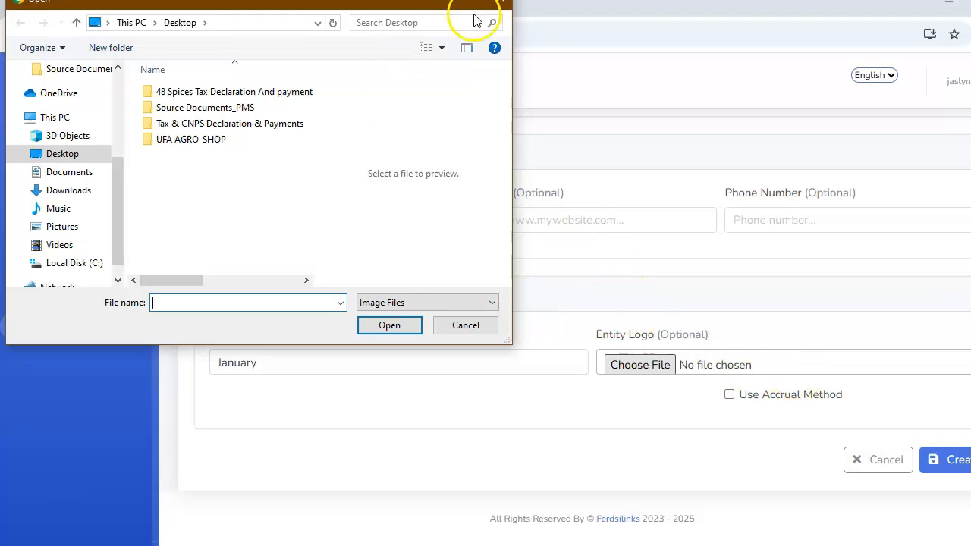
left_click(503, 8)
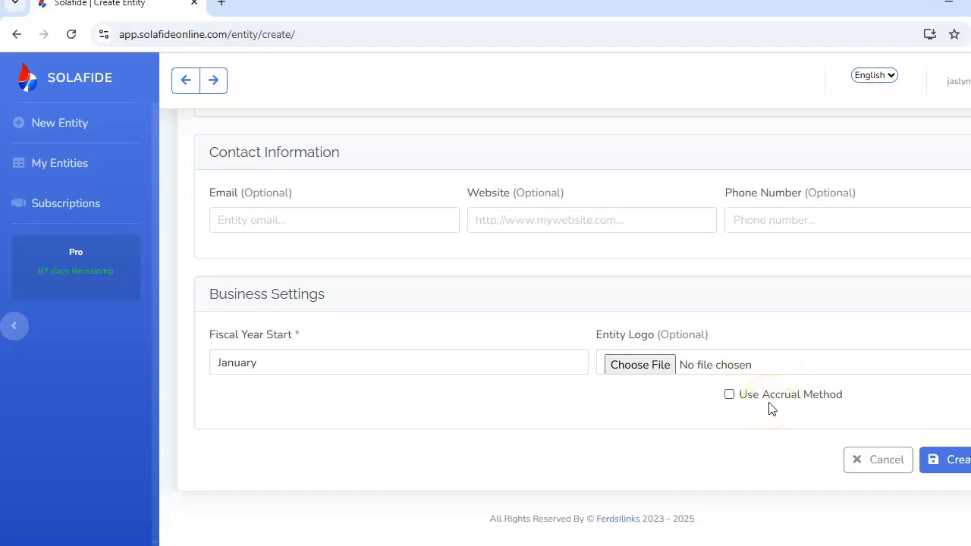
left_click(729, 394)
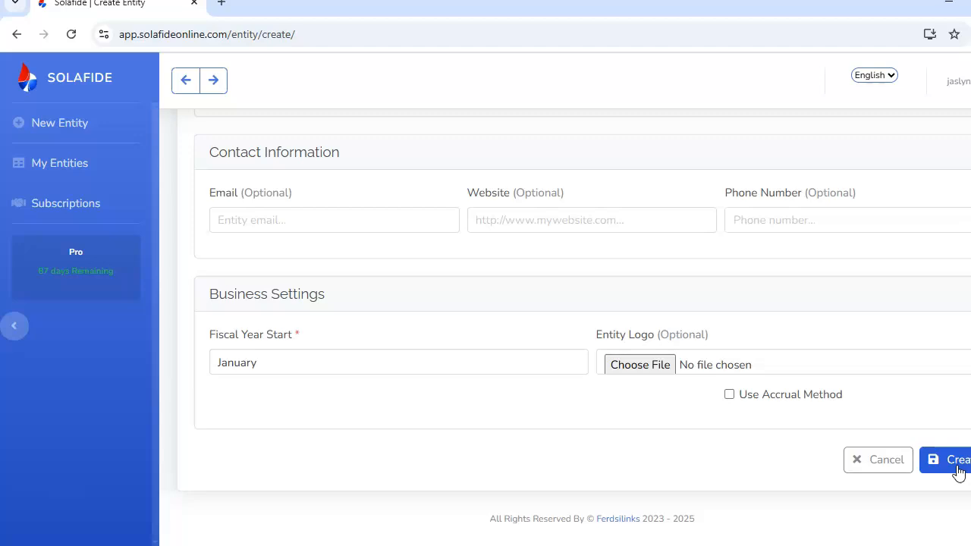
Leave the creation form and open the Hope Enterprise sarl entity for editing
left_click(179, 83)
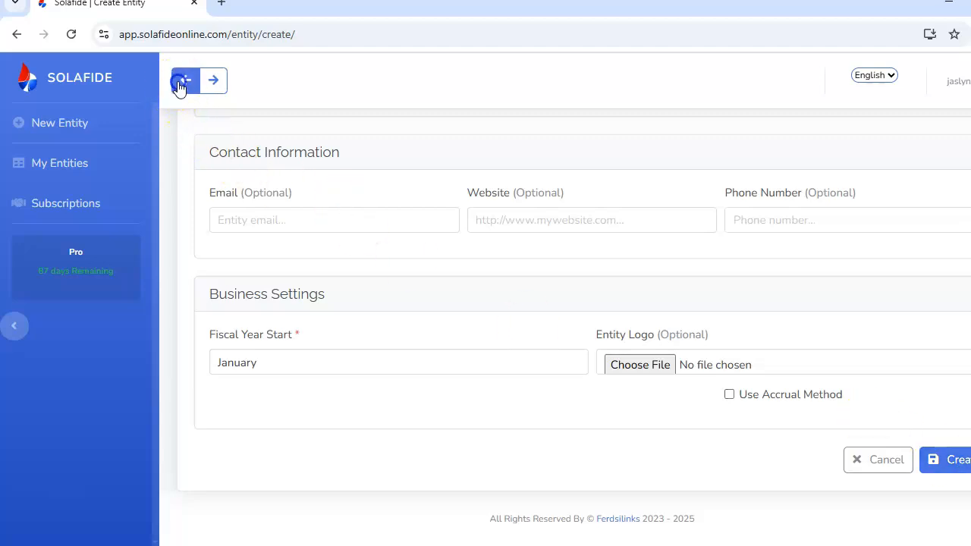
left_click(578, 133)
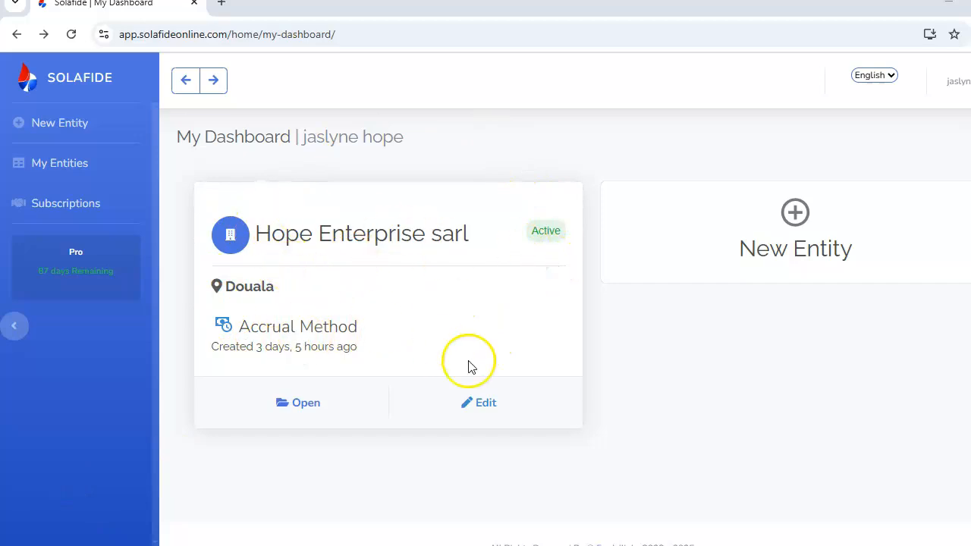
left_click(483, 403)
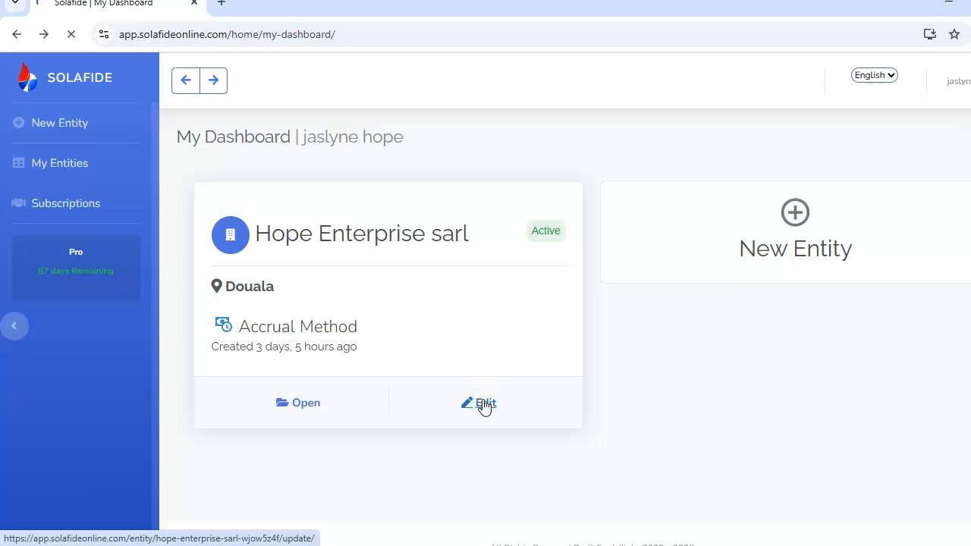
left_click(482, 405)
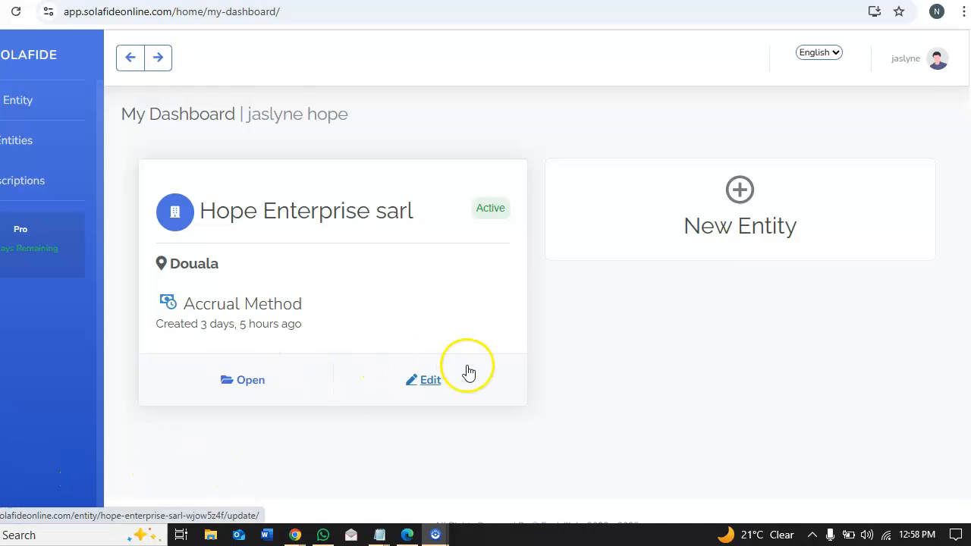
left_click(429, 381)
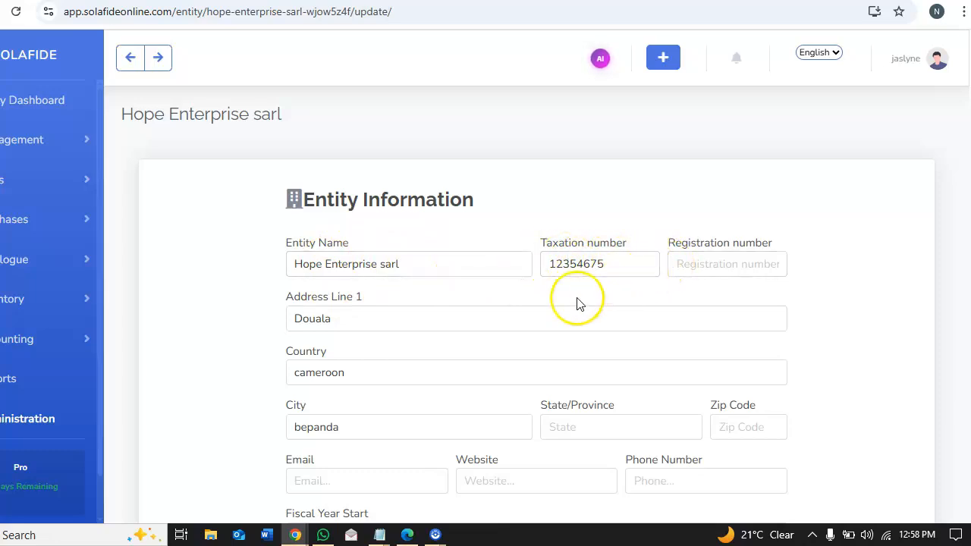
Review the entity's existing address, country, fiscal year and accrual details in the edit form
left_click(340, 314)
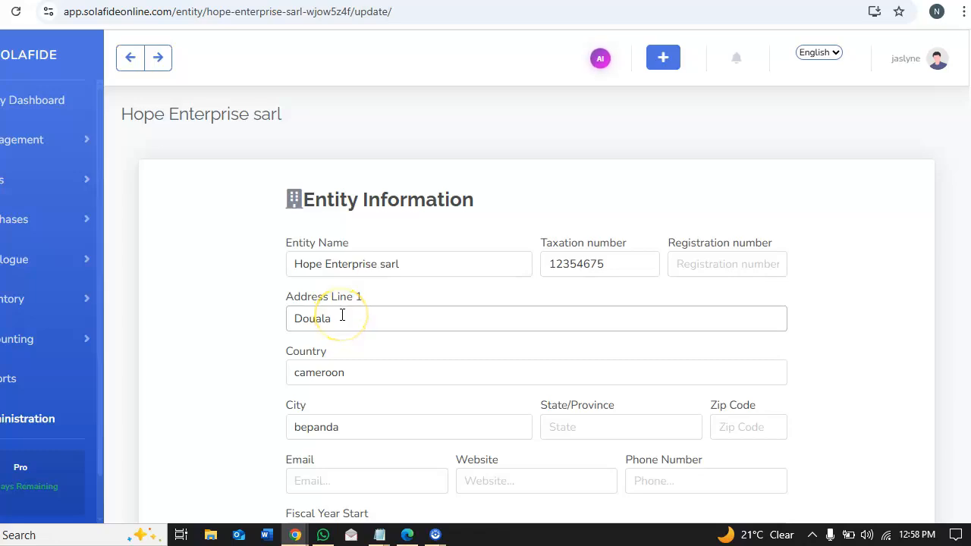
left_click(361, 370)
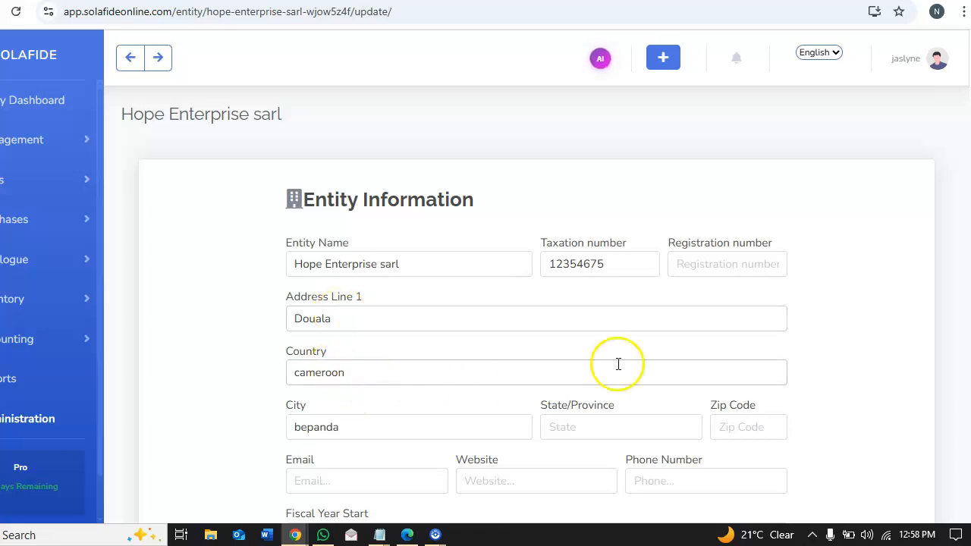
scroll(536, 304, "down", 3)
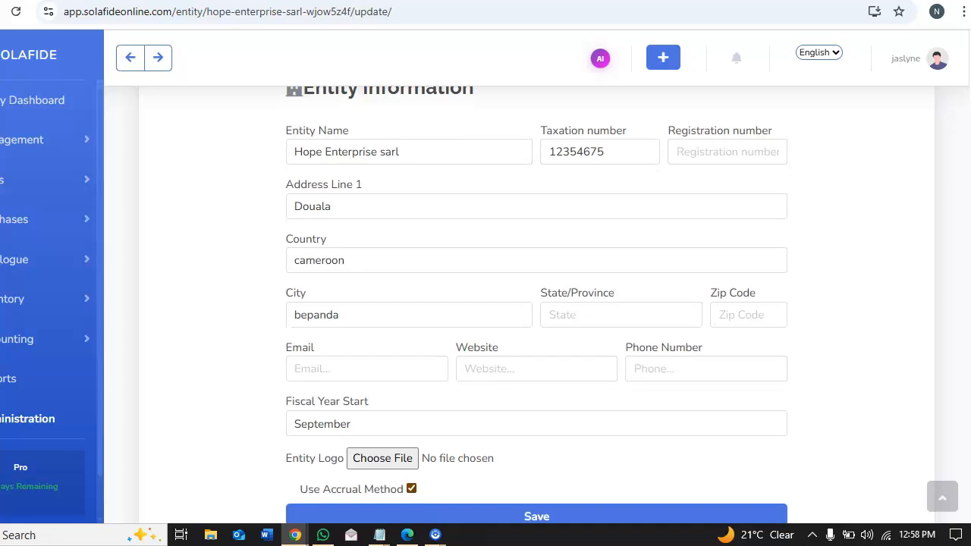
scroll(536, 303, "up", 3)
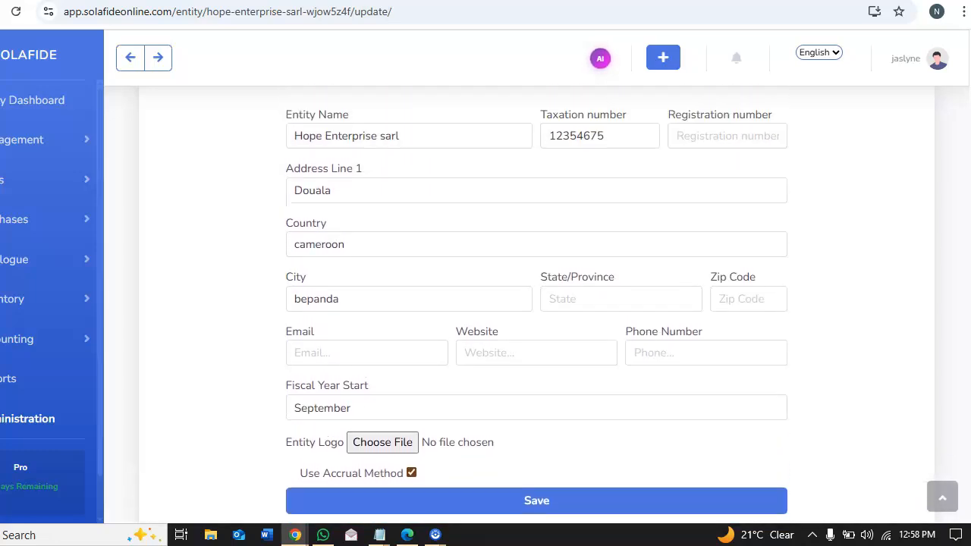
scroll(536, 303, "down", 1)
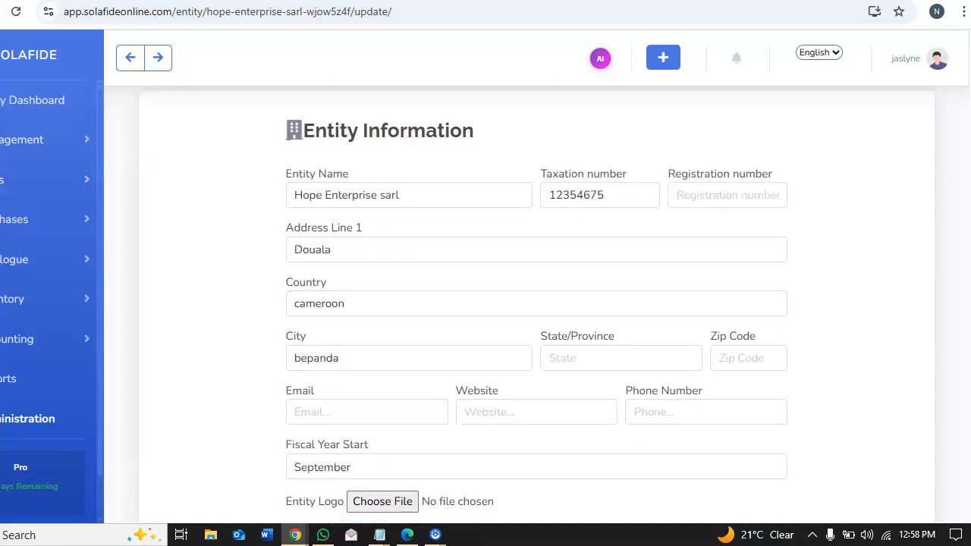
Set the registration number to 2345 and save the entity
left_click(696, 167)
type("2345")
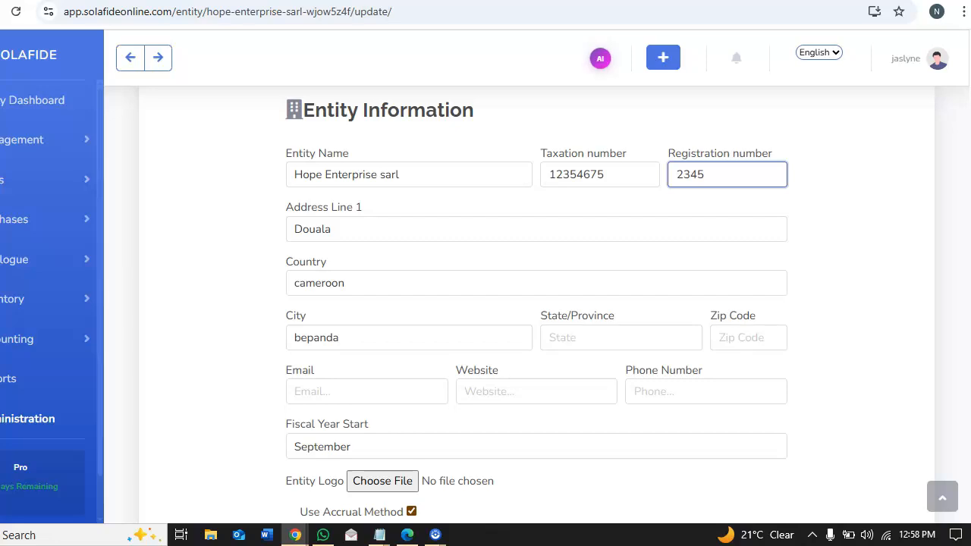
scroll(916, 292, "down", 3)
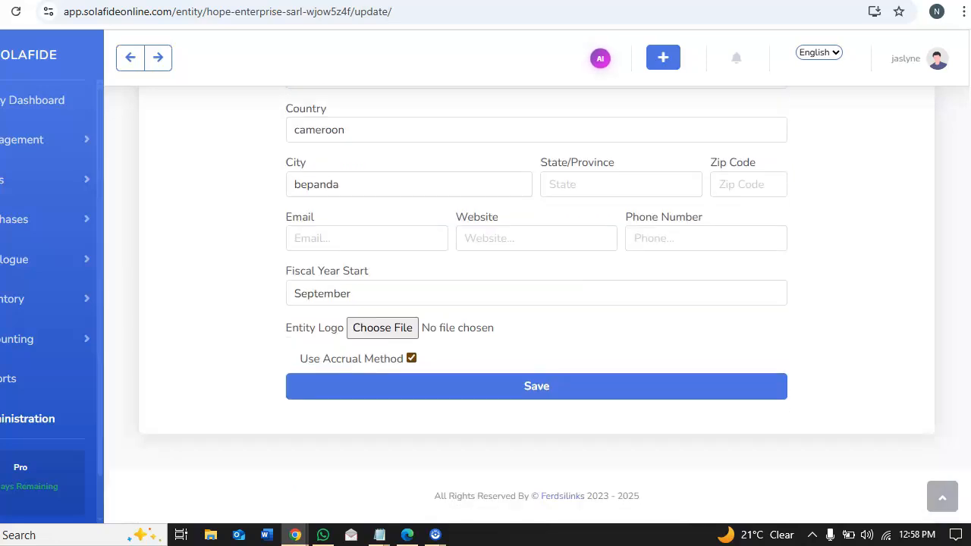
left_click(577, 388)
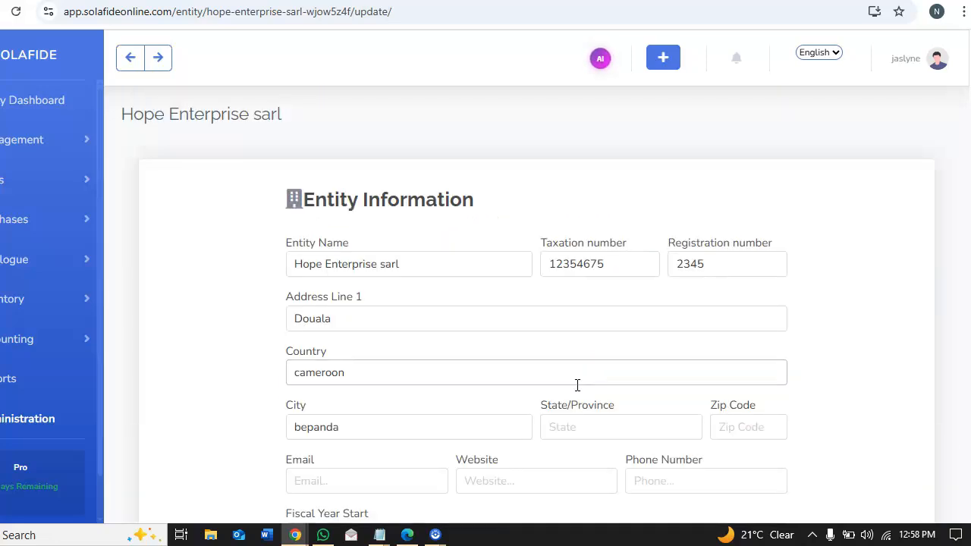
Return to the dashboard and open the Hope Enterprise sarl entity dashboard to review its financial overview
scroll(125, 66, "down", 3)
left_click(127, 64)
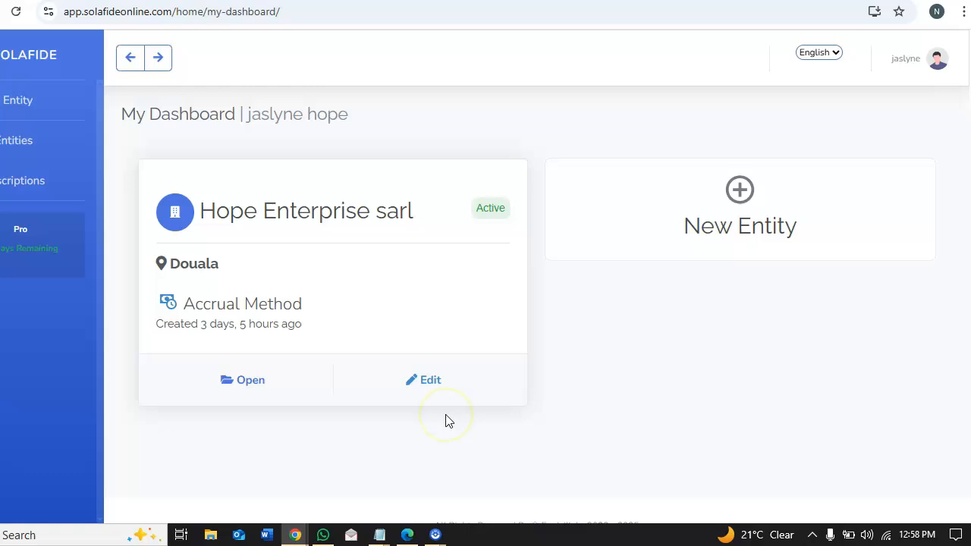
left_click(261, 381)
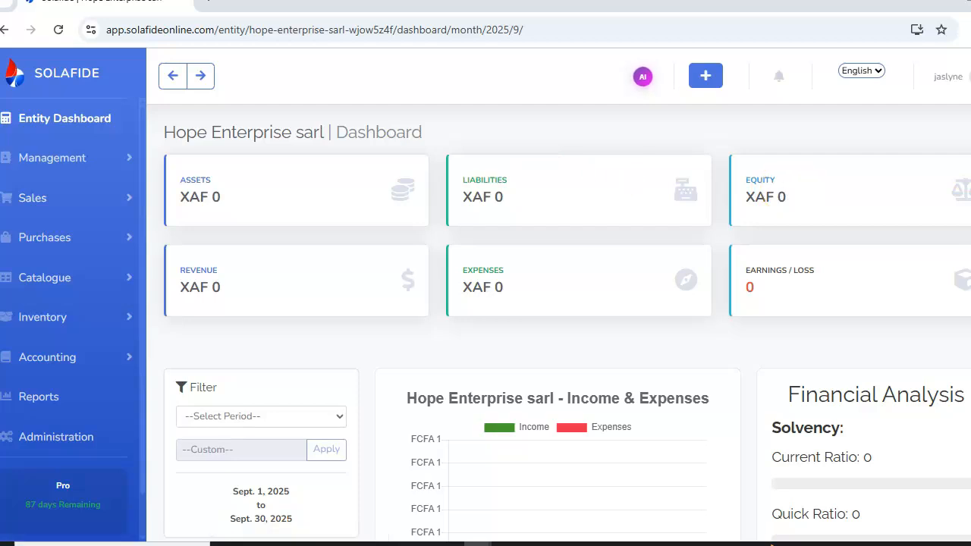
scroll(838, 209, "down", 3)
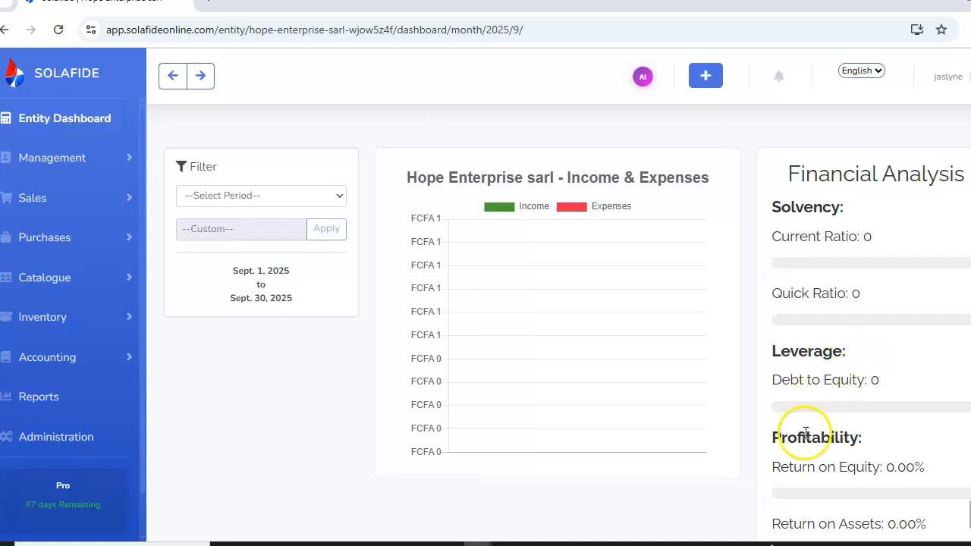
Scroll through the Hope Enterprise sarl dashboard to review its financial analysis, receivables, payables and dashboard links
scroll(485, 326, "down", 4)
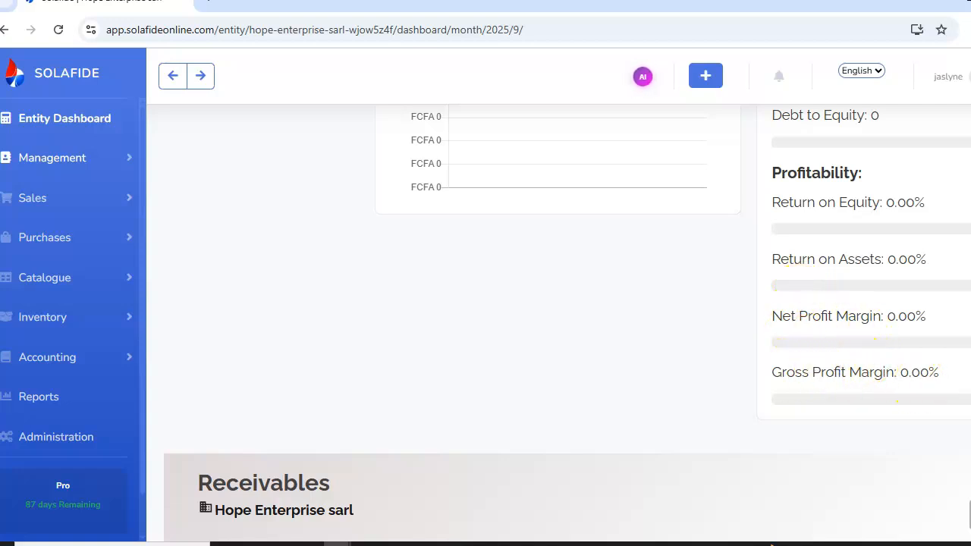
scroll(485, 326, "down", 3)
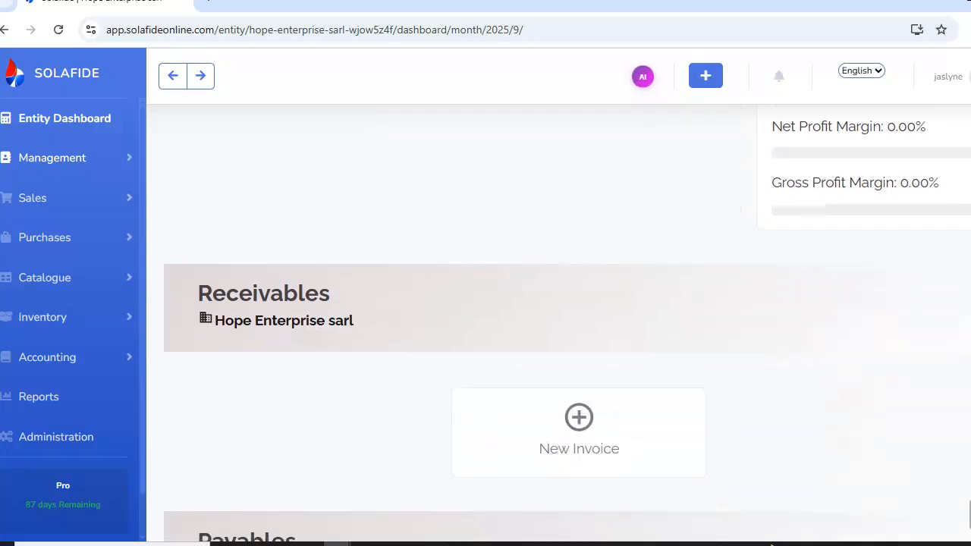
scroll(485, 326, "down", 2)
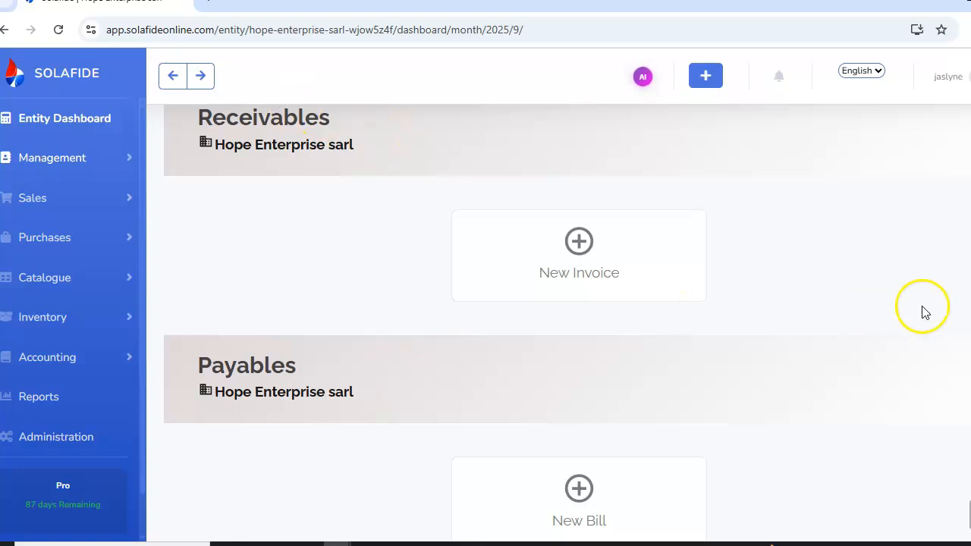
scroll(558, 315, "down", 2)
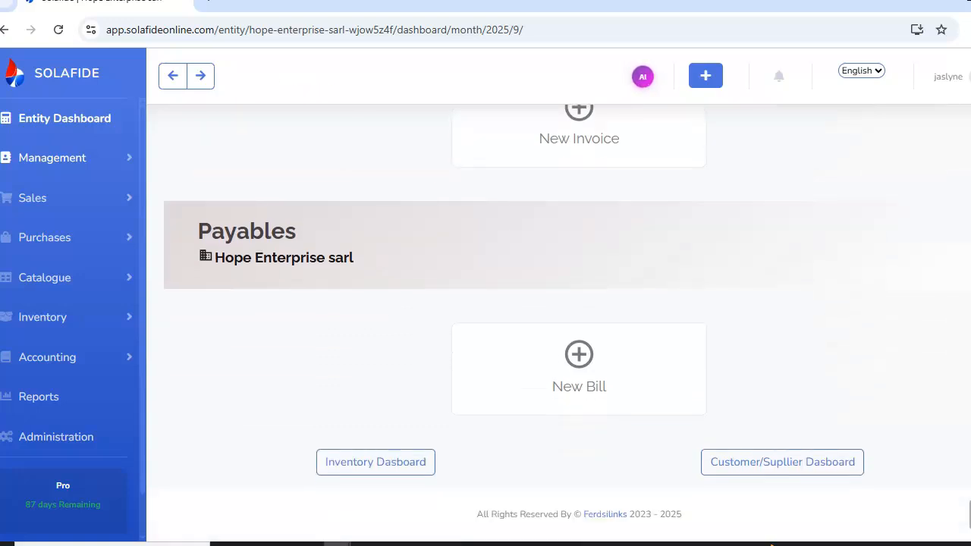
scroll(559, 315, "up", 6)
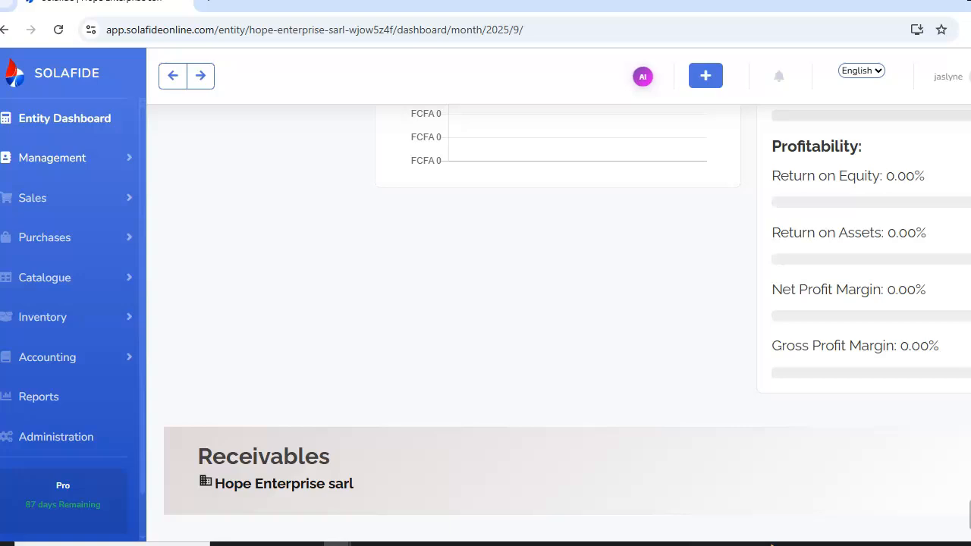
scroll(558, 315, "up", 6)
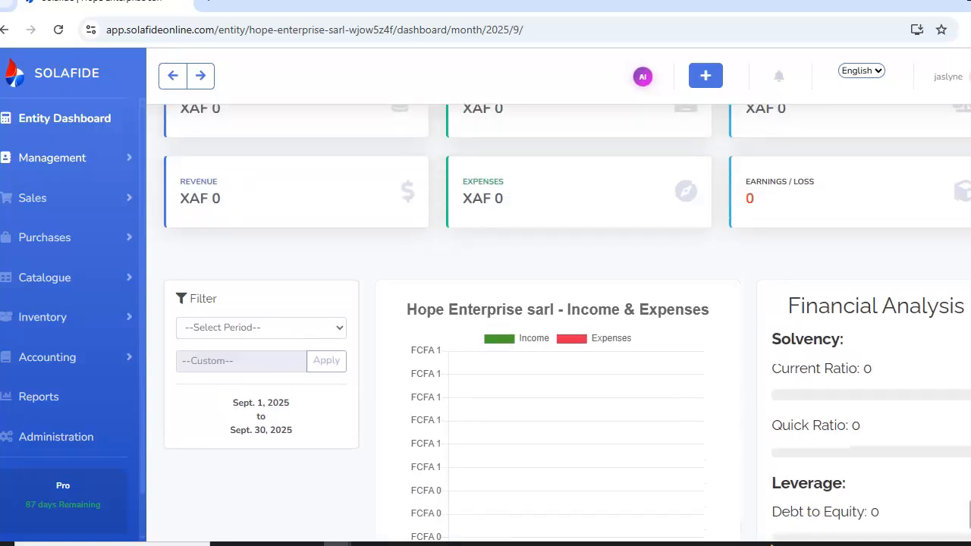
scroll(558, 314, "up", 1)
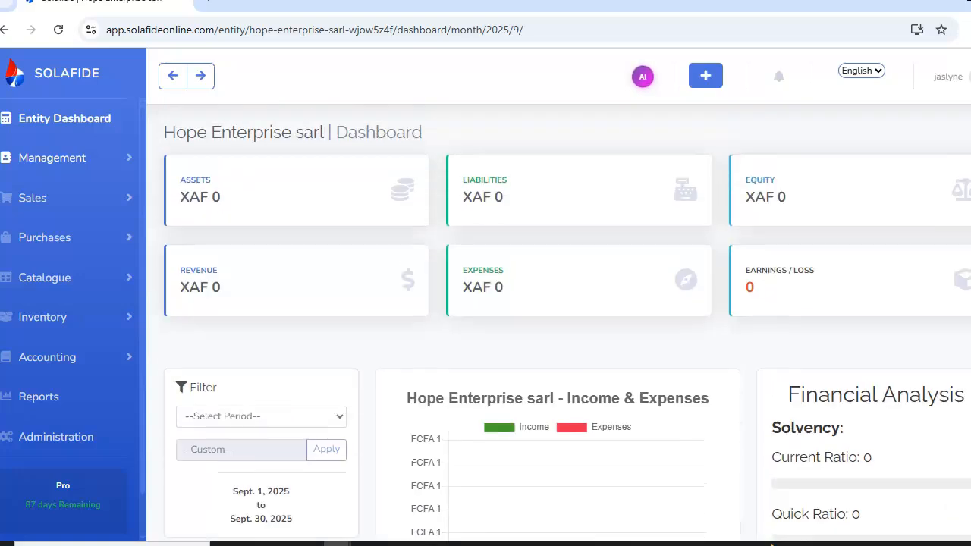
Browse the quick-create menu and the AI Accounting Assistant, then return to the entity dashboard
left_click(705, 76)
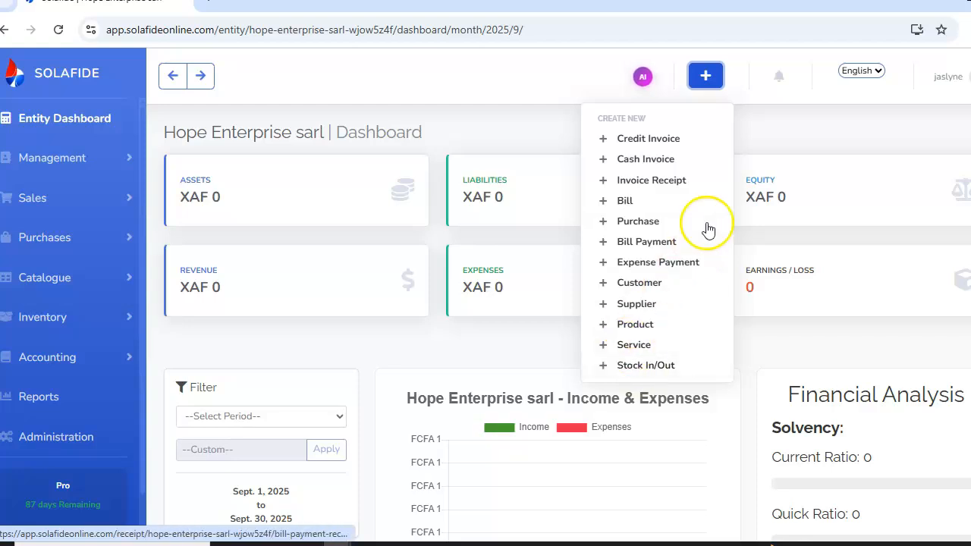
left_click(704, 90)
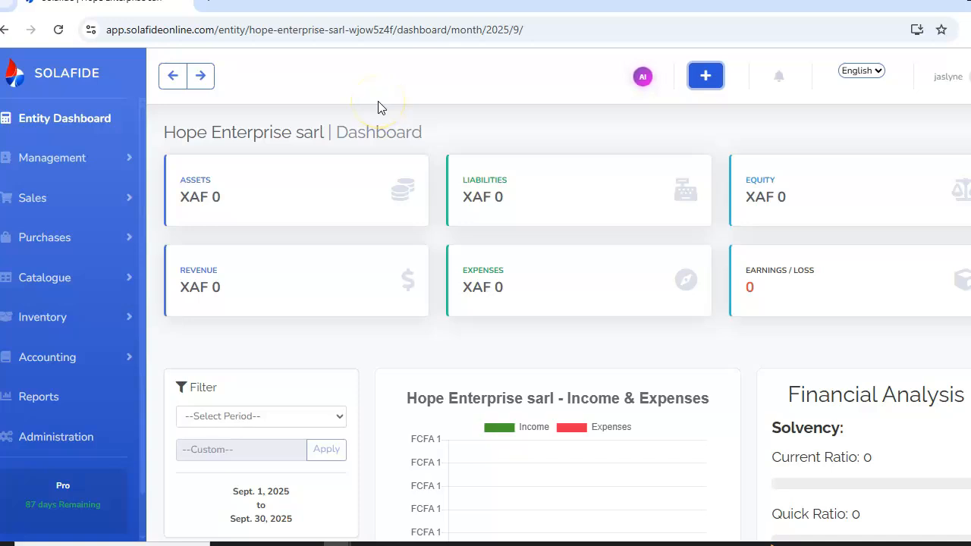
left_click(641, 79)
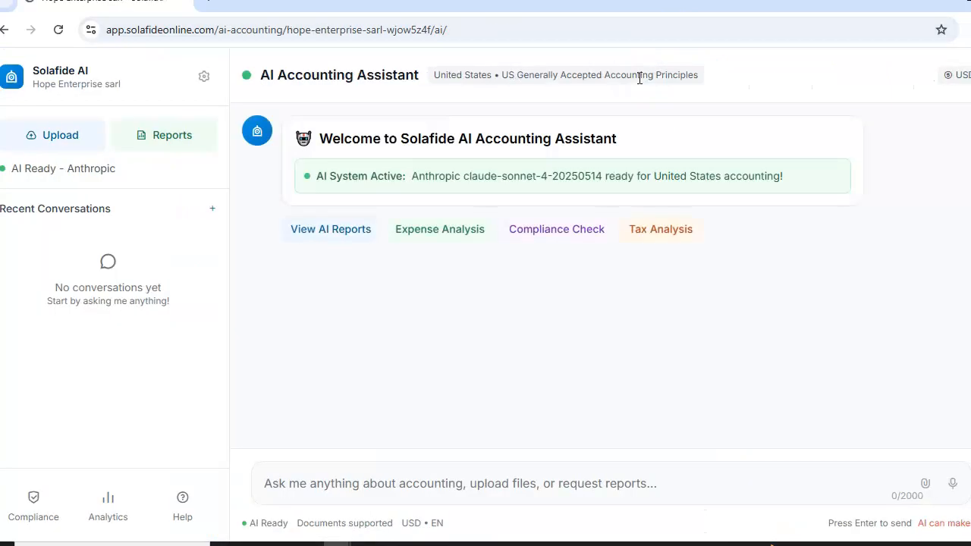
left_click(331, 485)
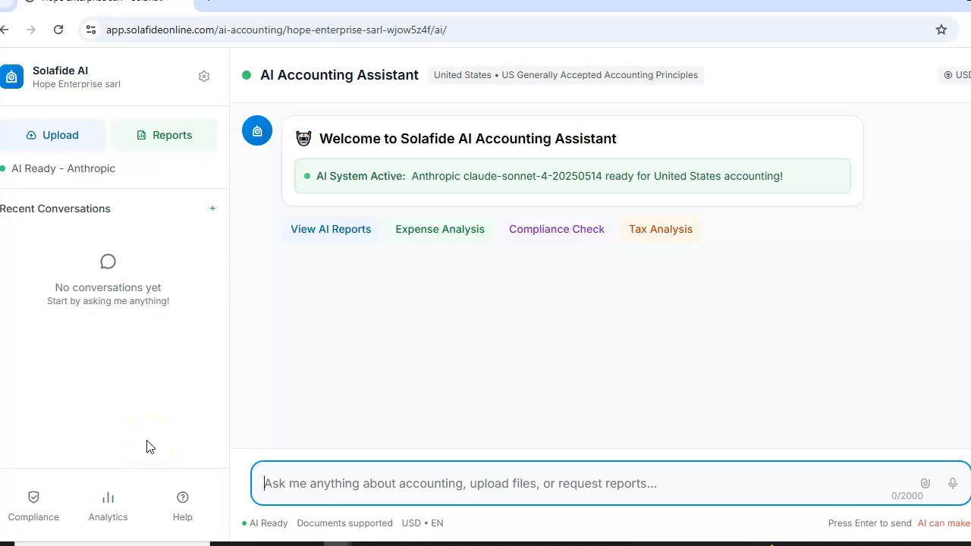
left_click(4, 30)
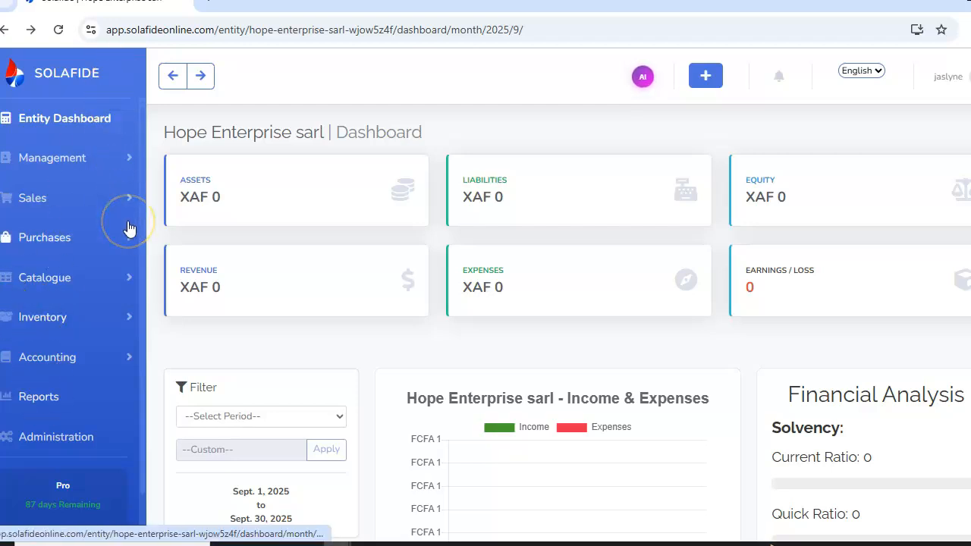
Open the supplier list under Management and start adding a new supplier
left_click(77, 158)
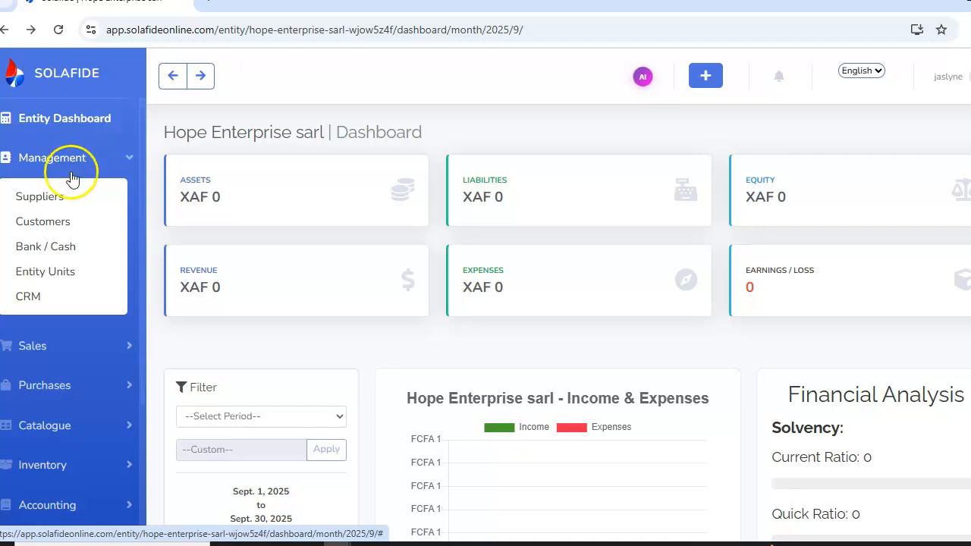
left_click(62, 203)
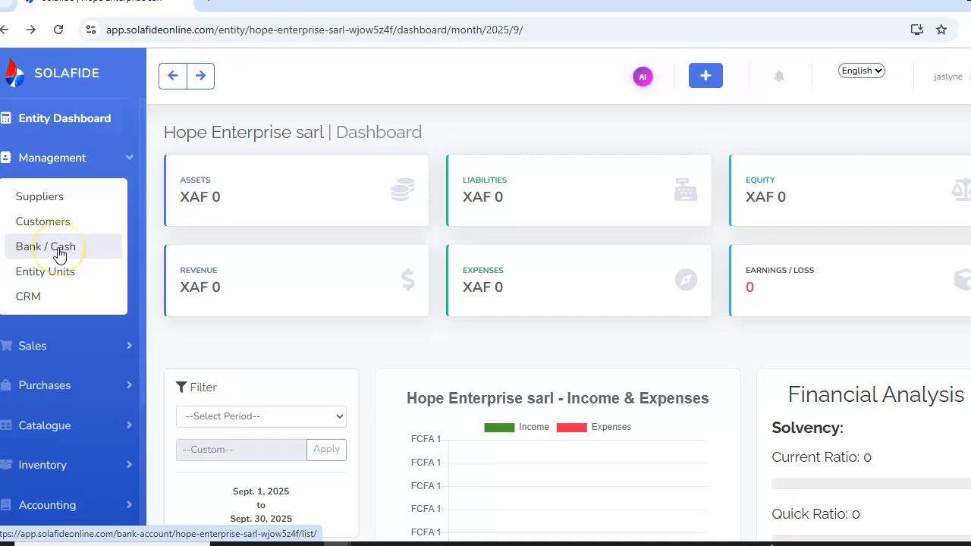
left_click(58, 275)
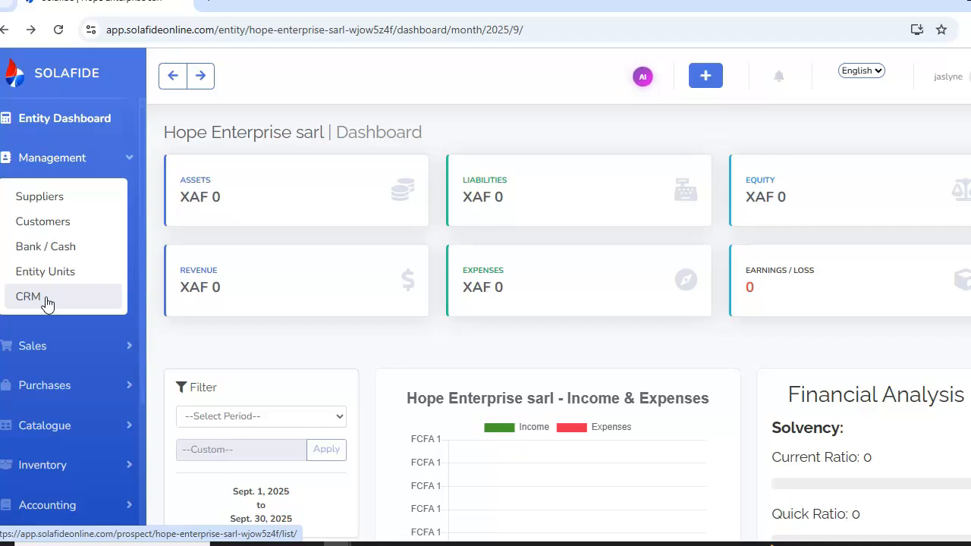
left_click(55, 197)
left_click(55, 198)
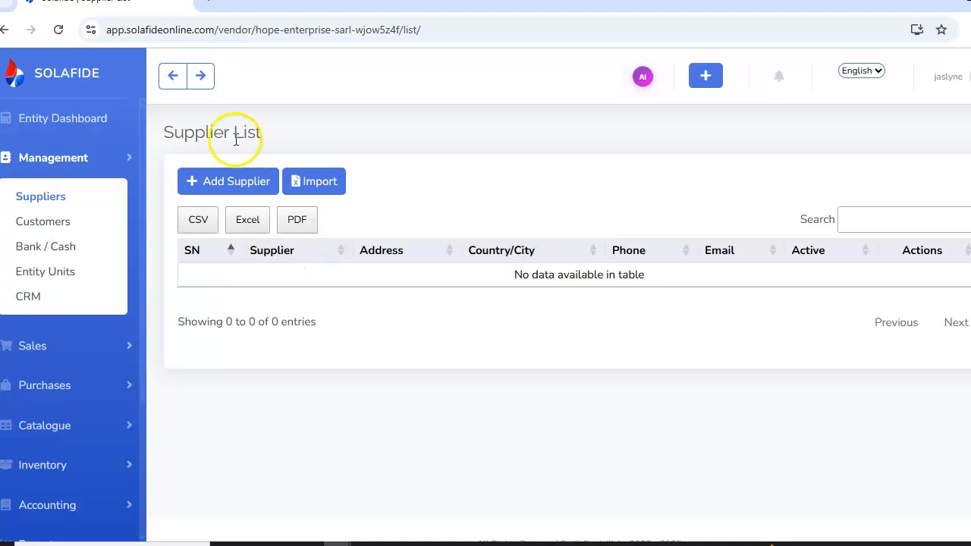
left_click(233, 187)
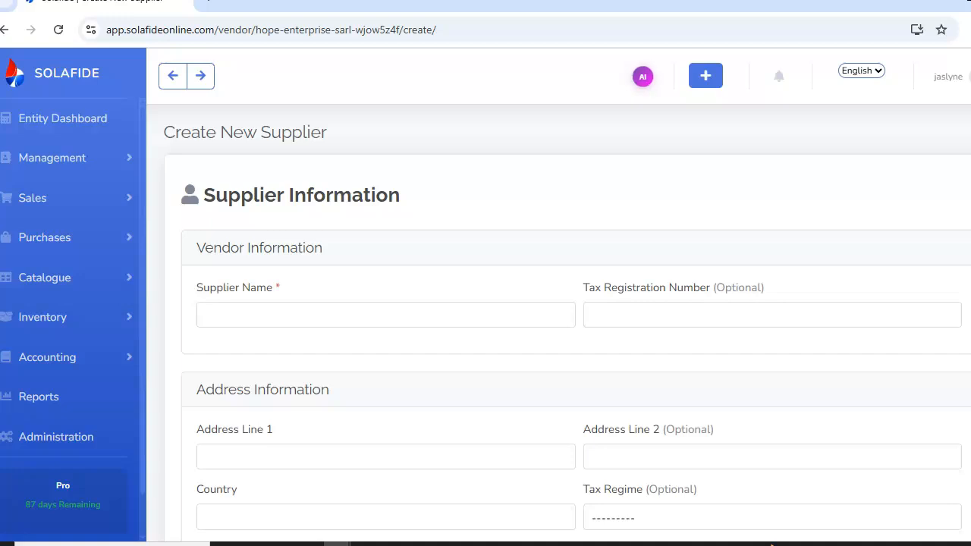
Review the new supplier form's fields and status options, then try saving it without a supplier name
scroll(485, 303, "down", 2)
scroll(485, 303, "up", 2)
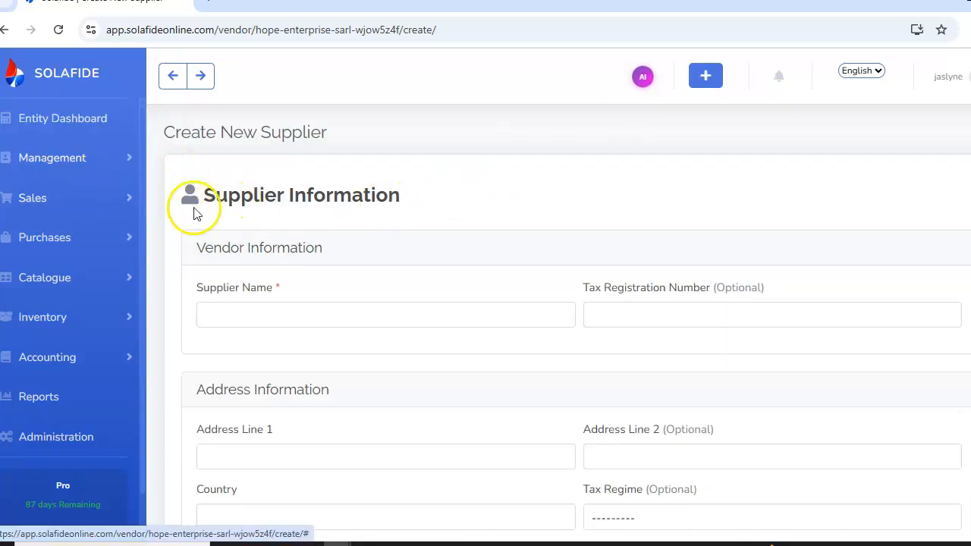
left_click(235, 315)
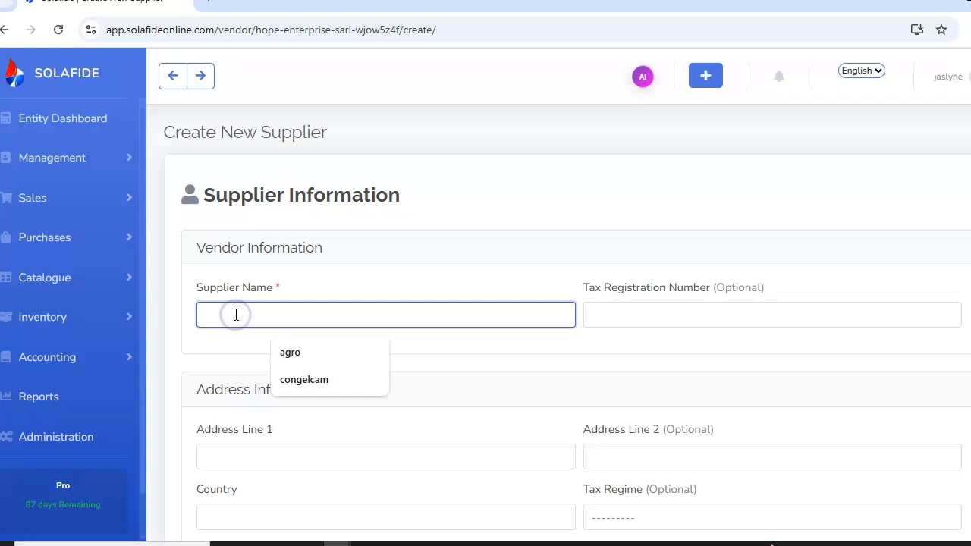
left_click(622, 310)
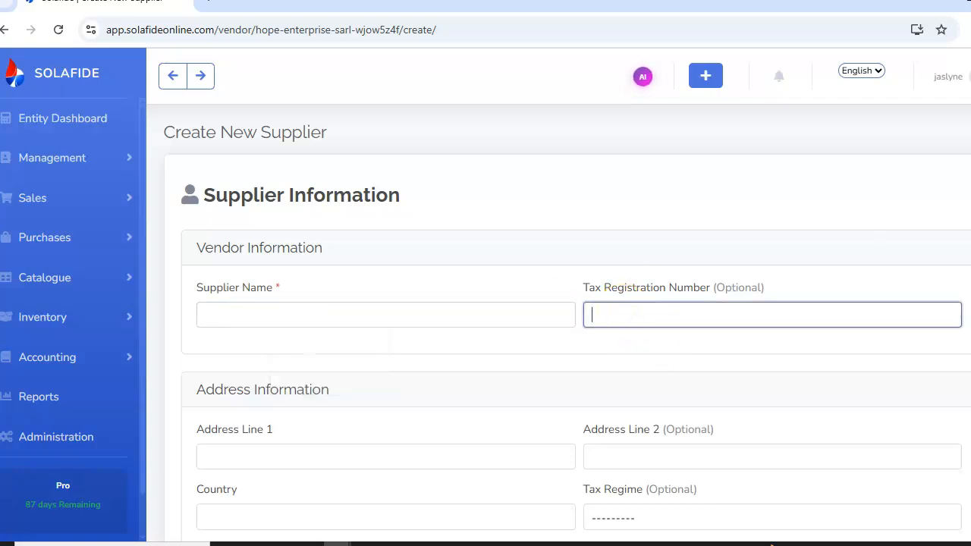
scroll(577, 326, "down", 2)
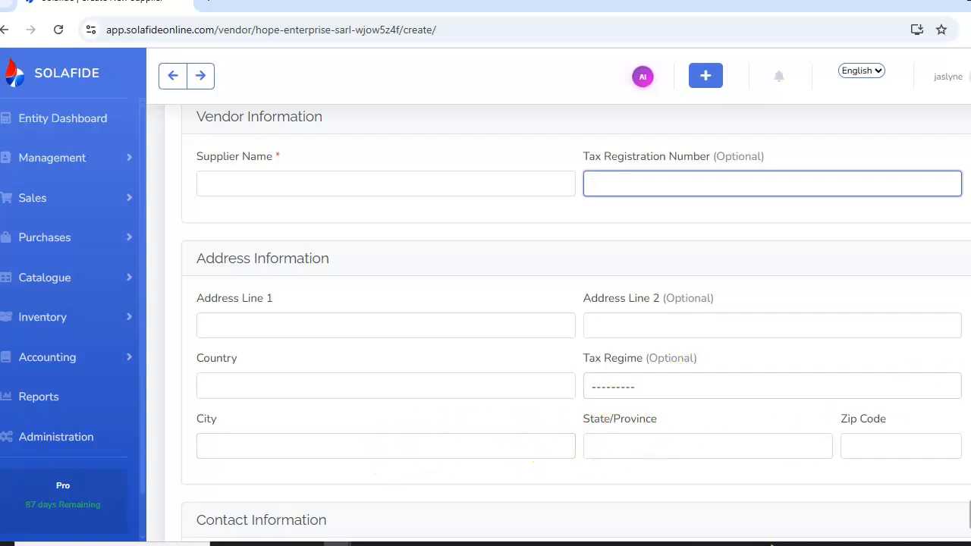
scroll(577, 318, "down", 3)
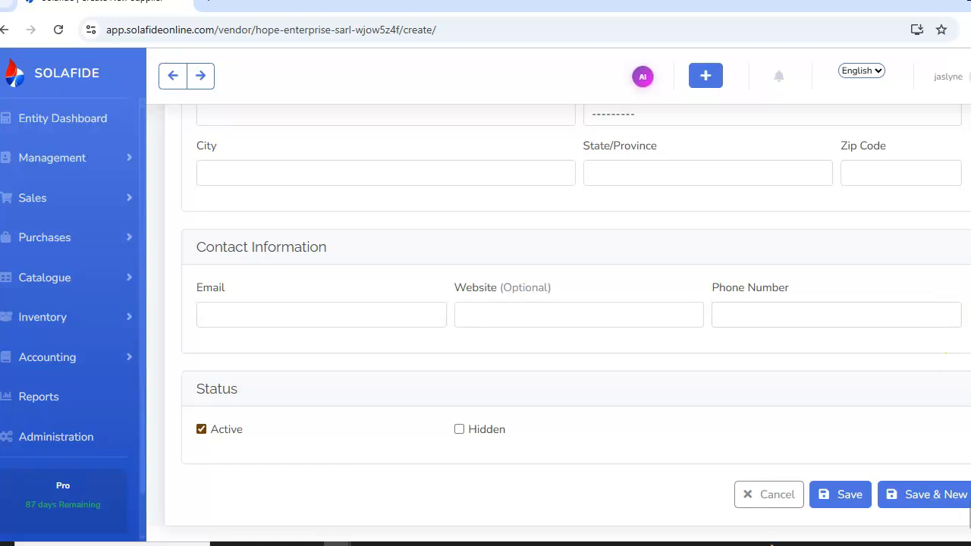
scroll(969, 515, "down", 1)
scroll(969, 513, "up", 1)
scroll(969, 513, "down", 1)
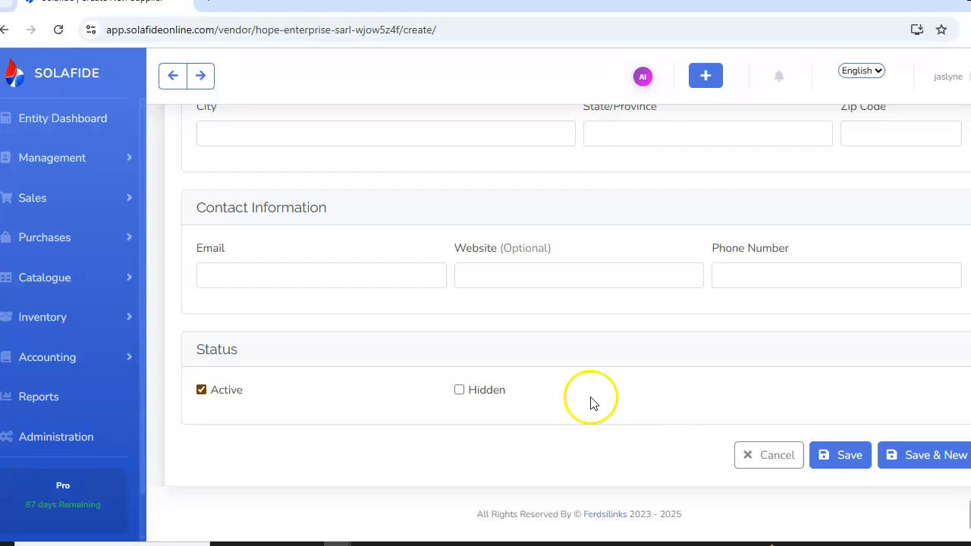
left_click(462, 393)
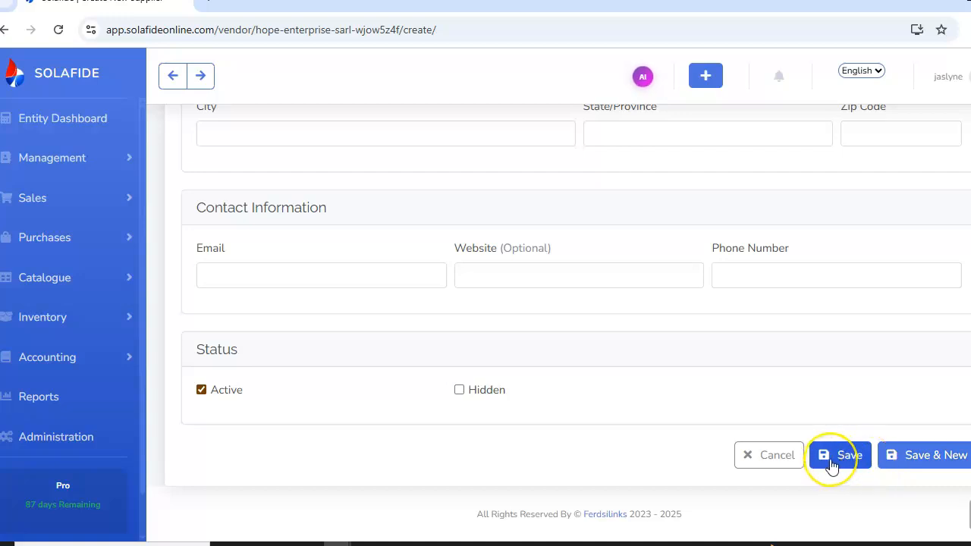
left_click(918, 460)
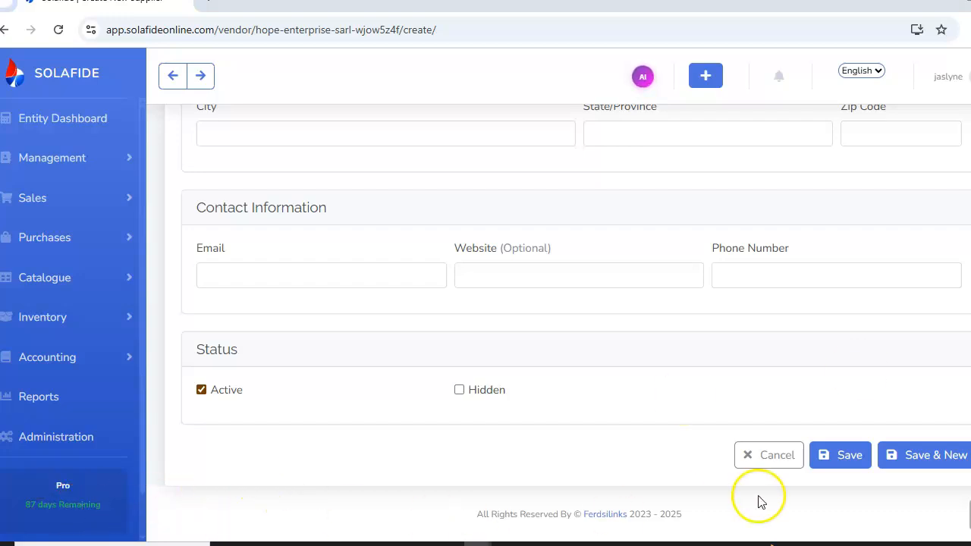
left_click(924, 459)
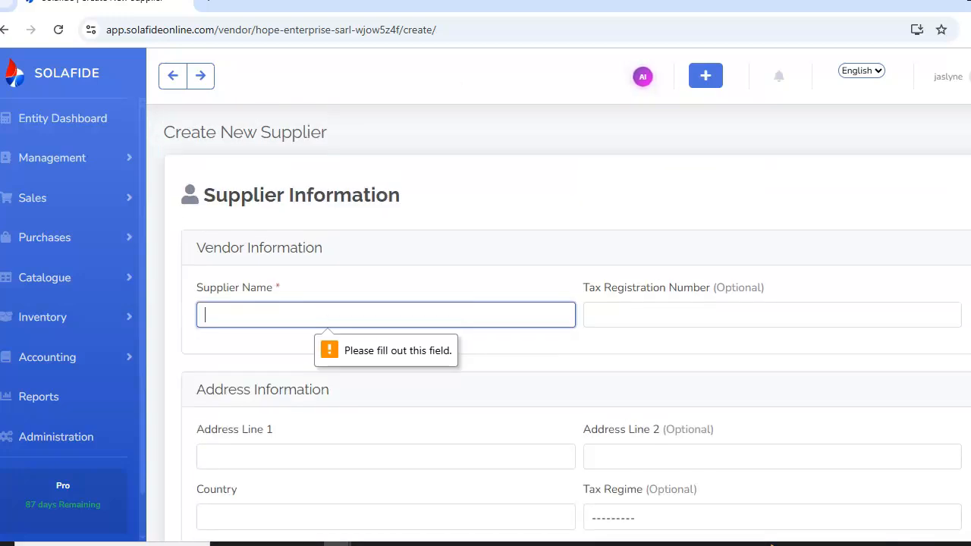
Enter supplier congelcam with address Douala, country Cameroon and city bepanda, and save it with Save & New
left_click(252, 314)
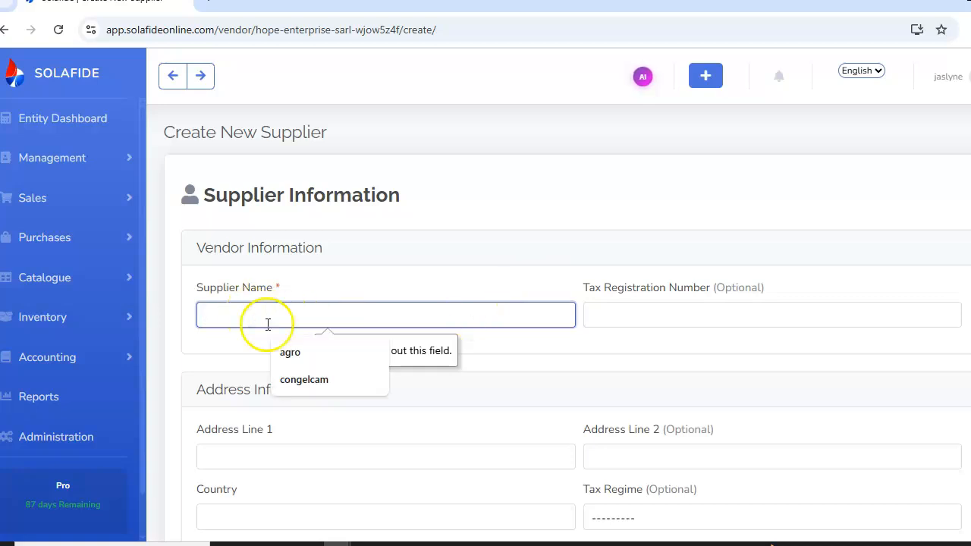
left_click(307, 381)
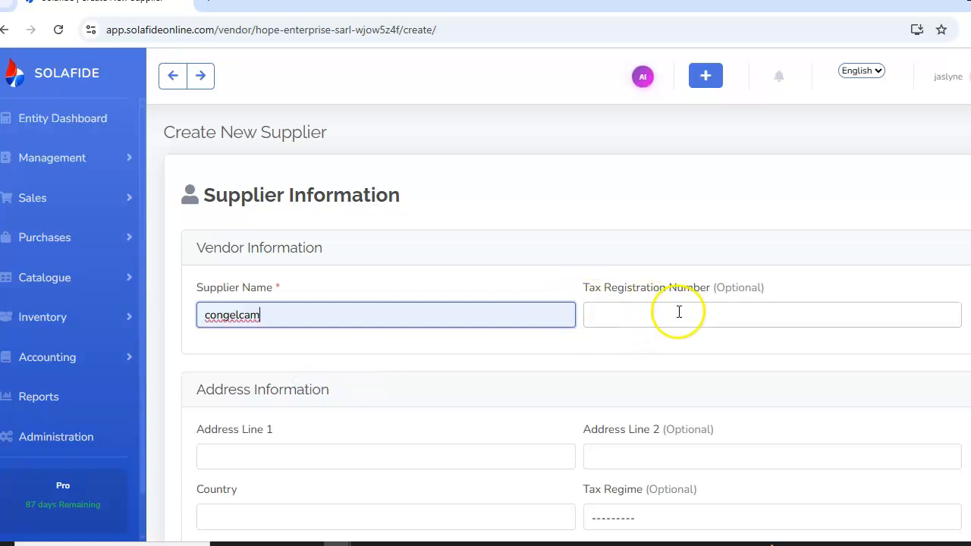
scroll(576, 322, "down", 2)
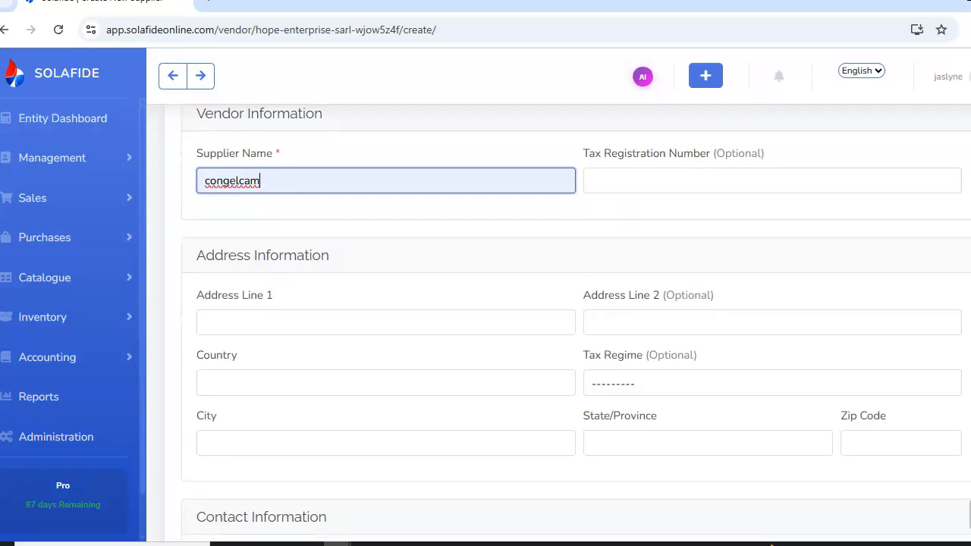
left_click(283, 318)
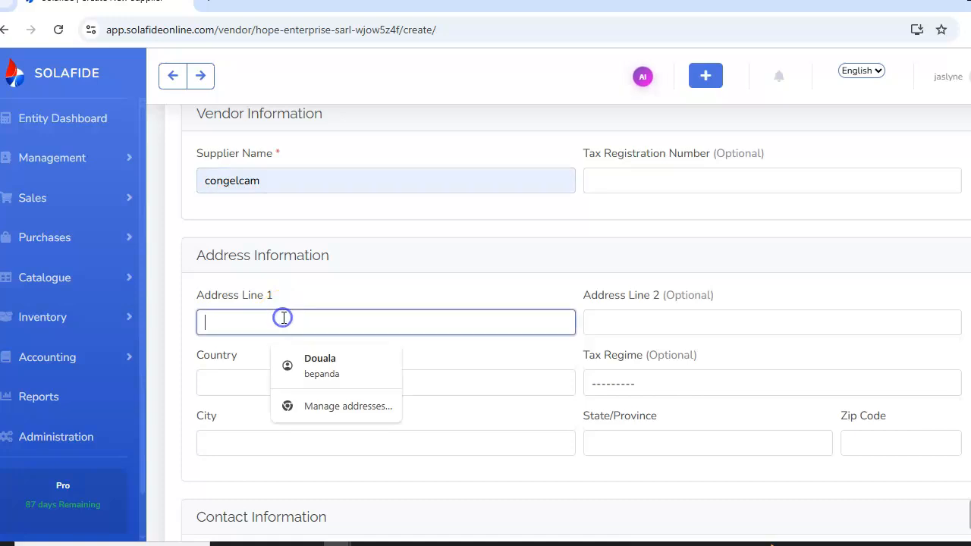
left_click(326, 383)
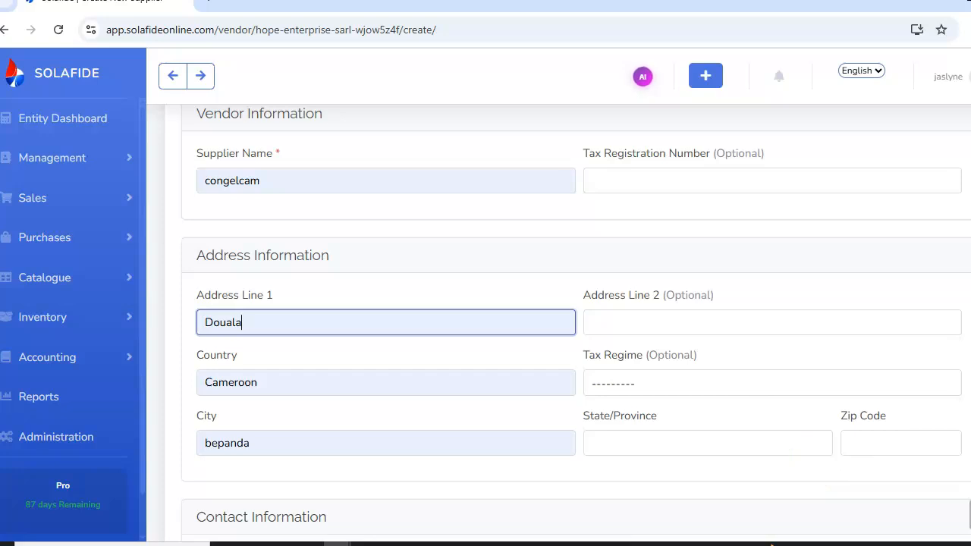
scroll(576, 323, "down", 4)
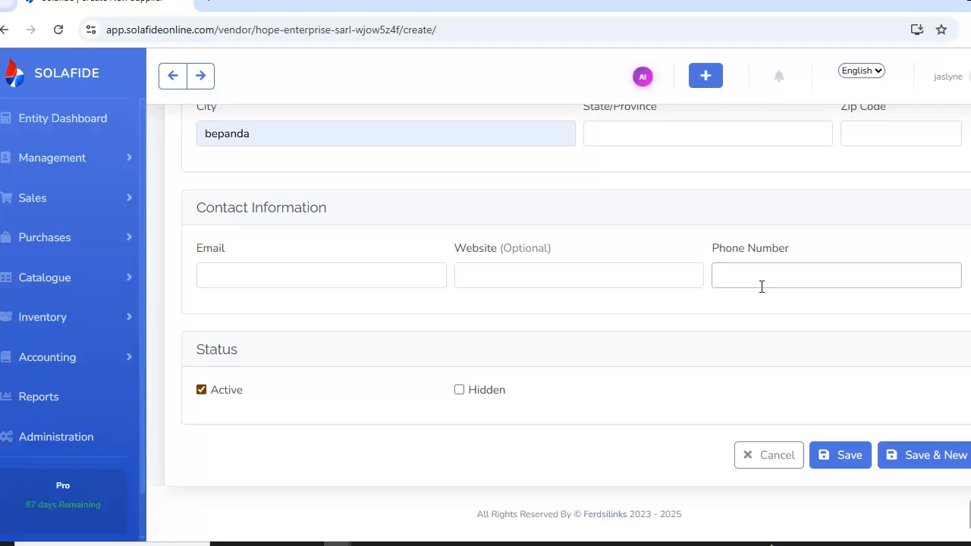
left_click(922, 461)
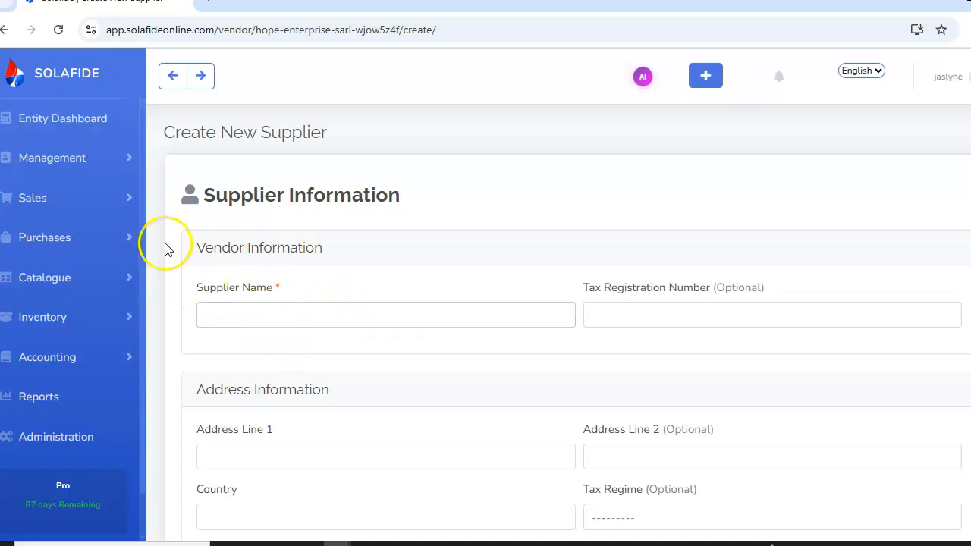
Open the customer list from the Management section
left_click(76, 152)
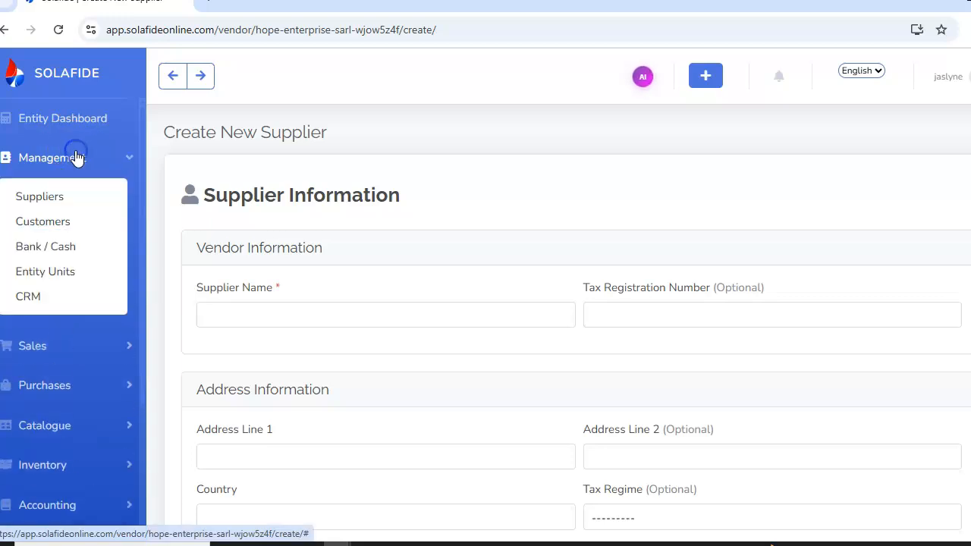
left_click(73, 229)
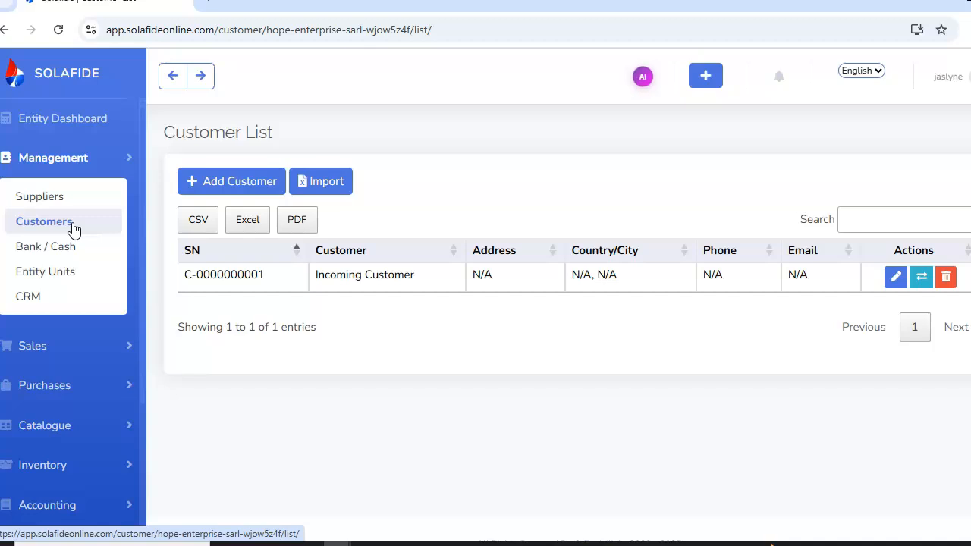
Open the new customer form and scroll through its fields
left_click(224, 187)
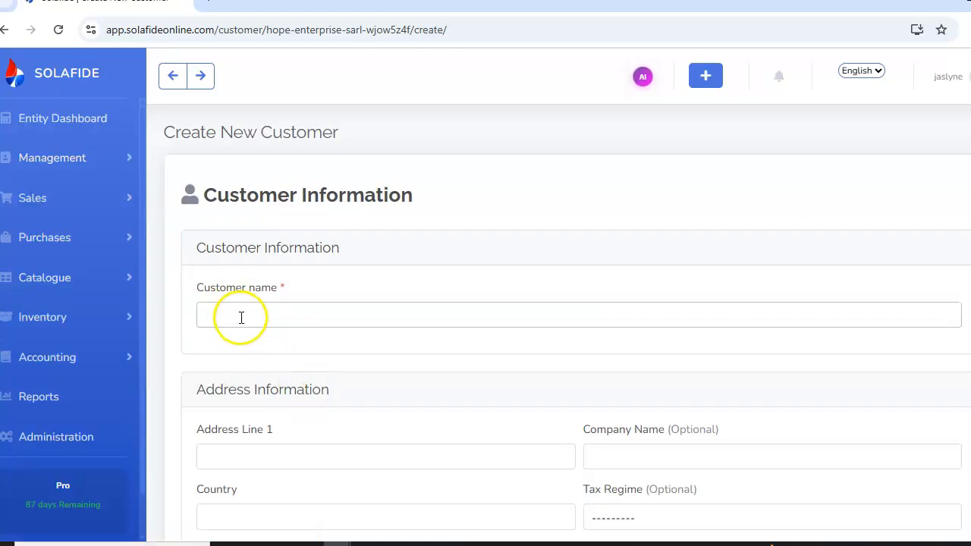
scroll(558, 325, "down", 1)
scroll(558, 325, "down", 2)
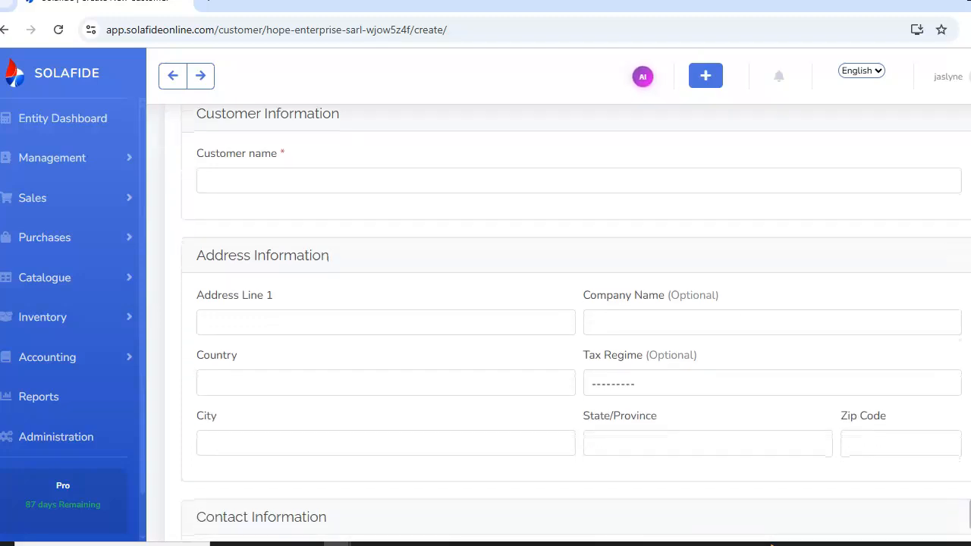
scroll(558, 324, "down", 1)
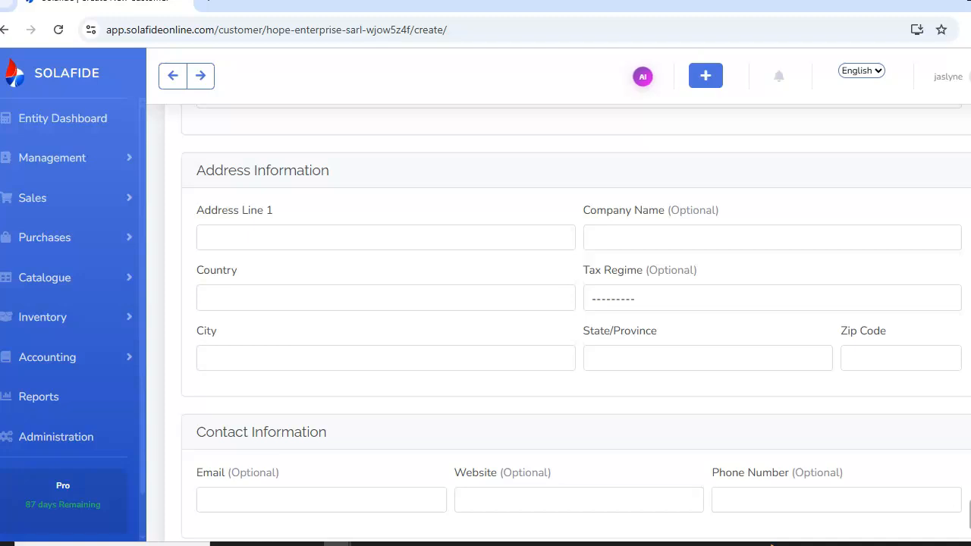
scroll(574, 376, "down", 3)
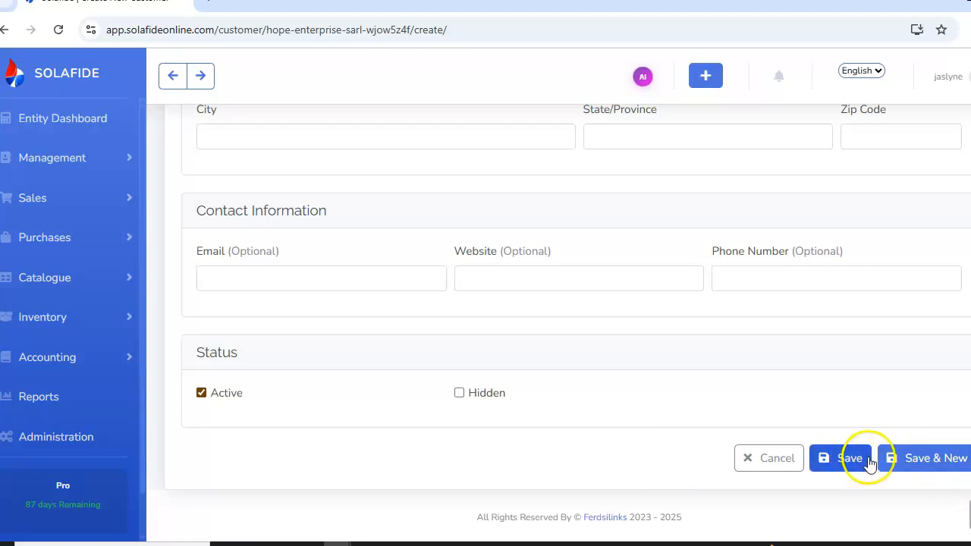
Open the Bank / Cash accounts under Management, start a new account, and mark it active
left_click(47, 168)
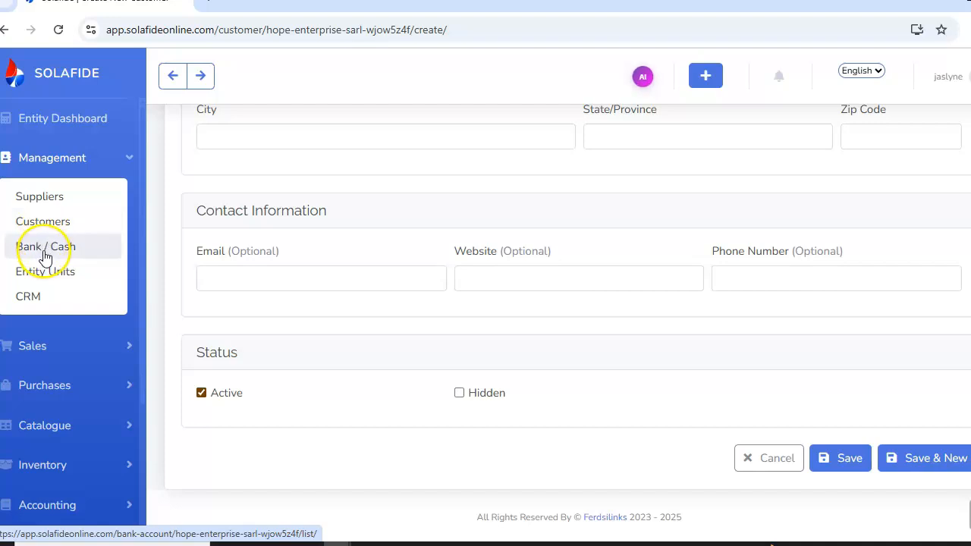
left_click(45, 255)
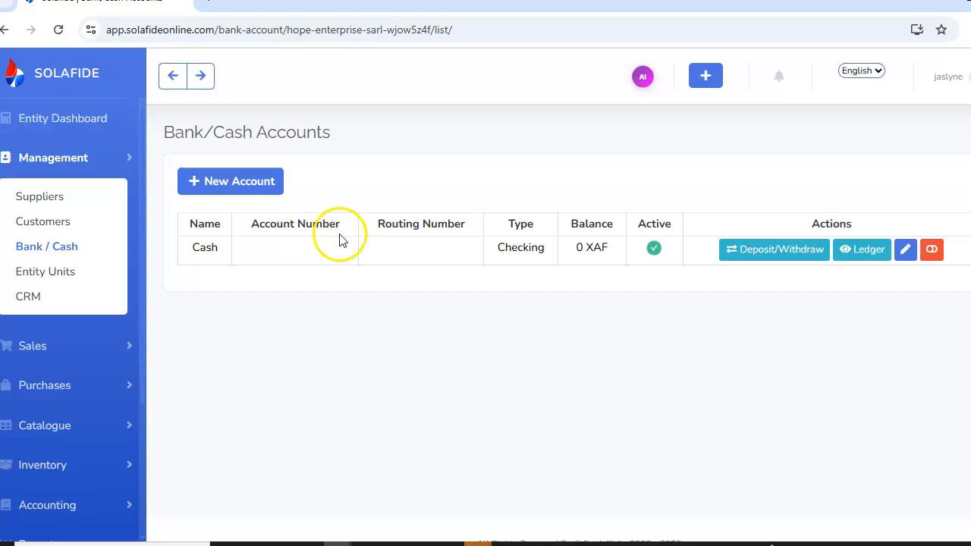
left_click(254, 185)
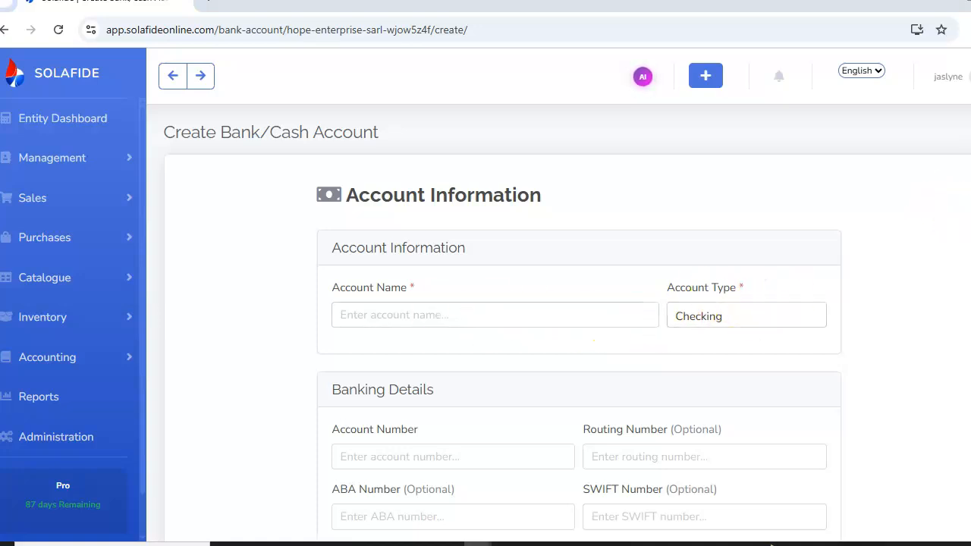
scroll(579, 323, "down", 1)
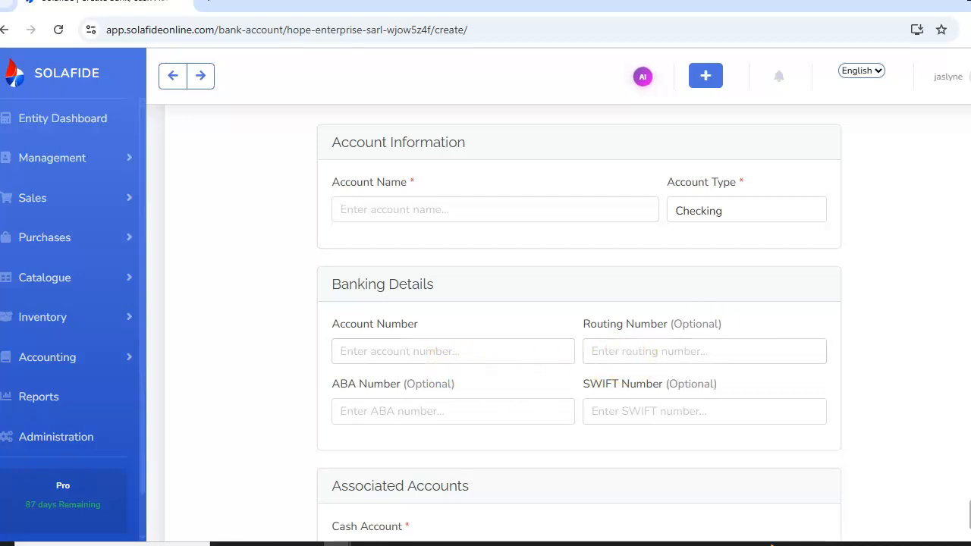
scroll(465, 298, "down", 3)
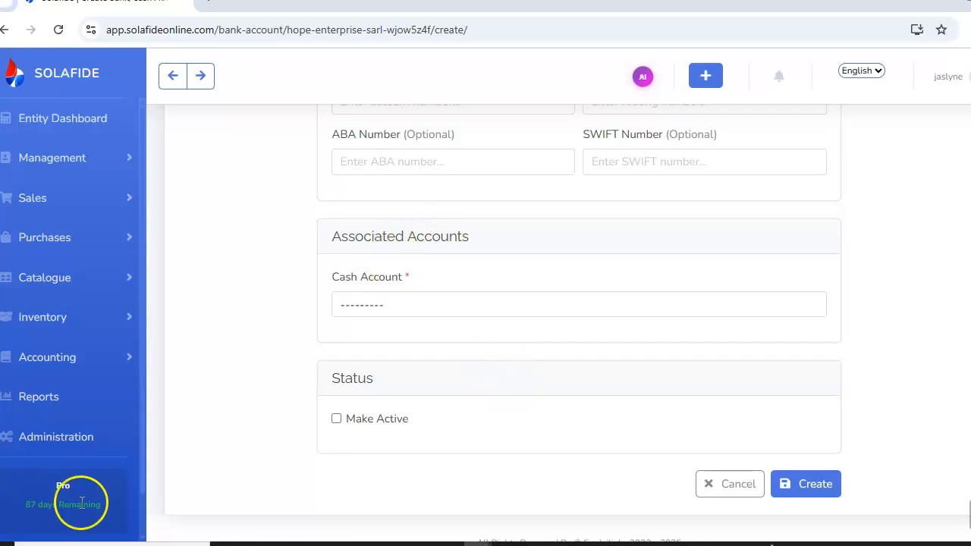
left_click(337, 419)
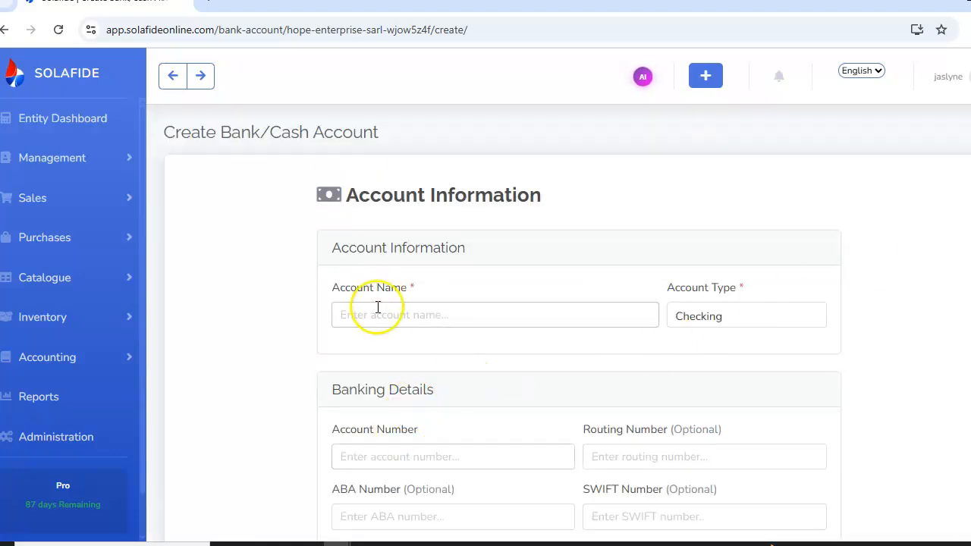
Name the account Hope Enterprise sarl and set its account type to Checking
left_click(377, 316)
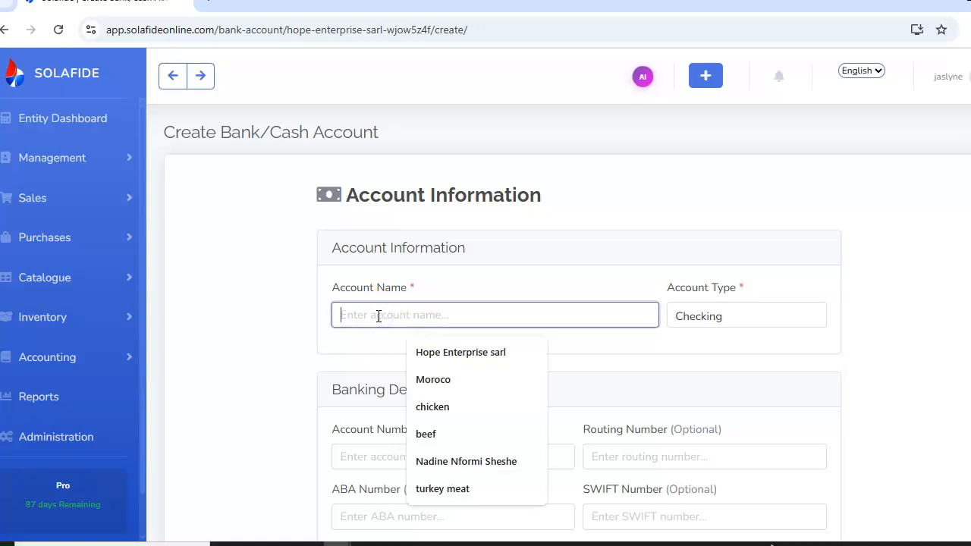
left_click(449, 353)
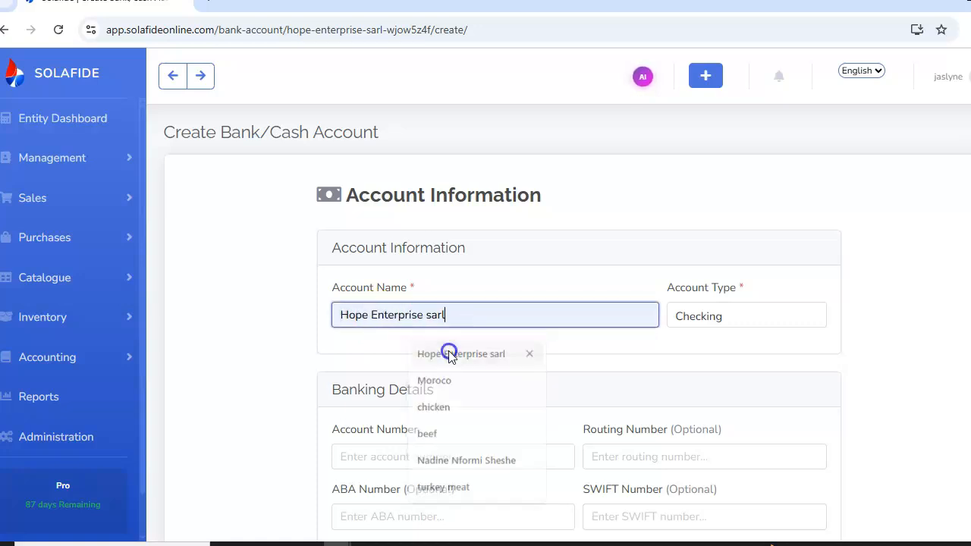
left_click(768, 321)
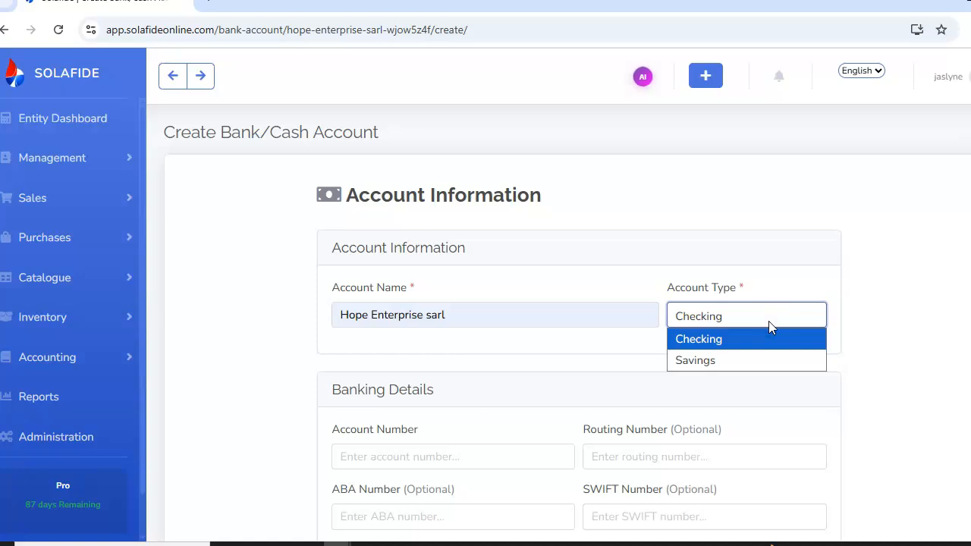
left_click(726, 335)
left_click(719, 317)
left_click(717, 337)
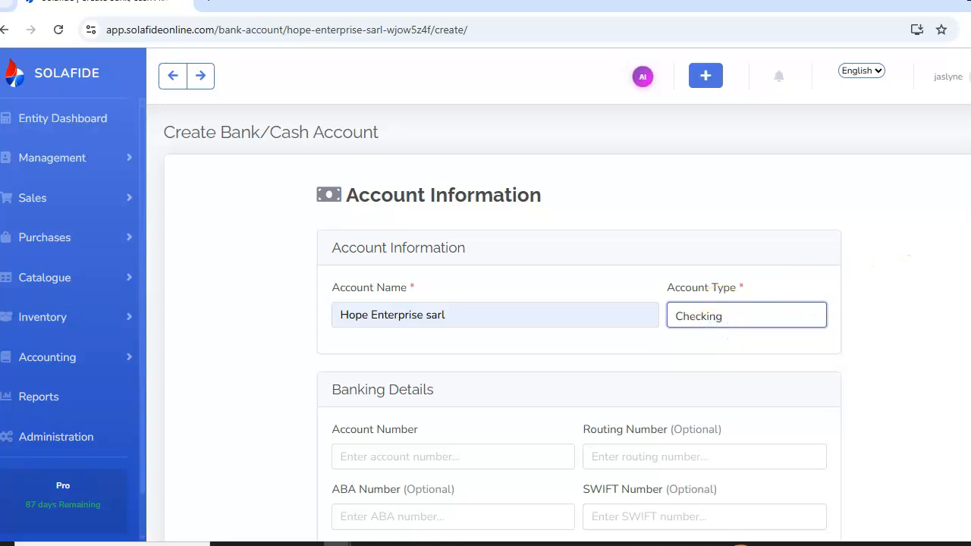
Associate the cash account CASH - 5700: Cash In Hand (debit) and create the bank/cash account
scroll(567, 272, "down", 2)
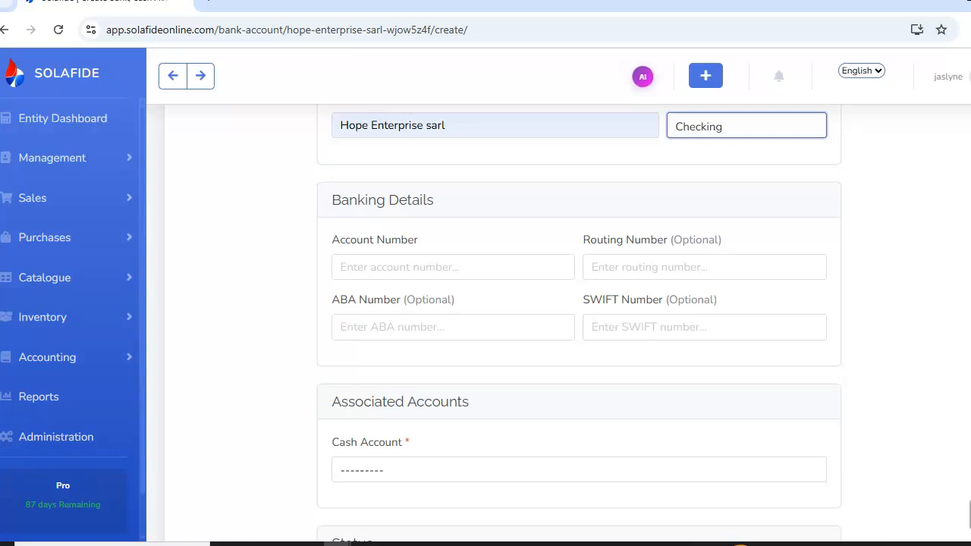
scroll(468, 225, "down", 2)
scroll(468, 226, "up", 2)
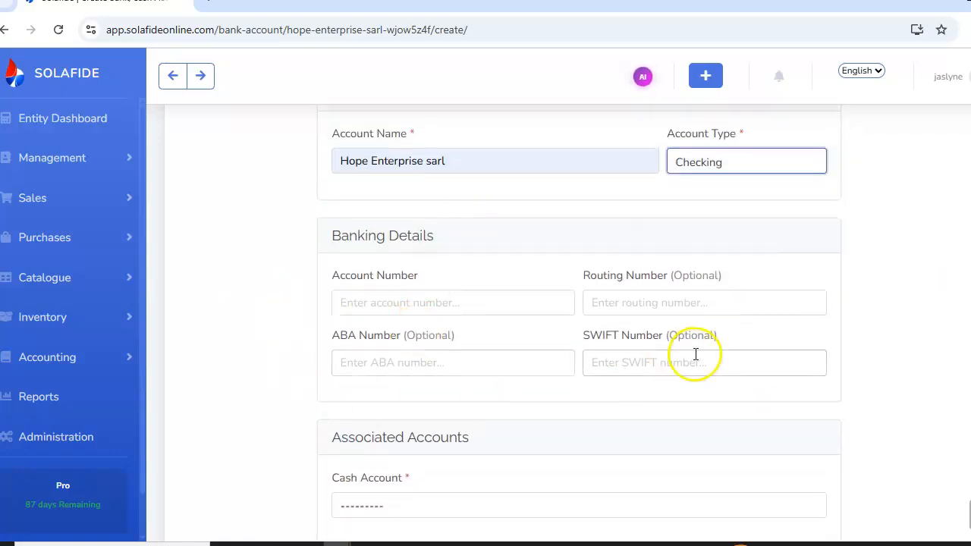
scroll(579, 322, "down", 3)
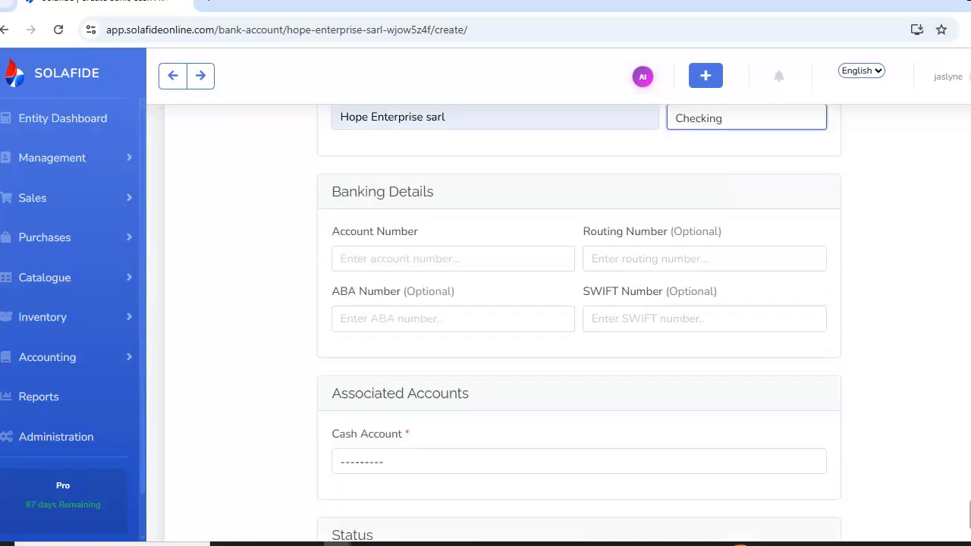
left_click(407, 279)
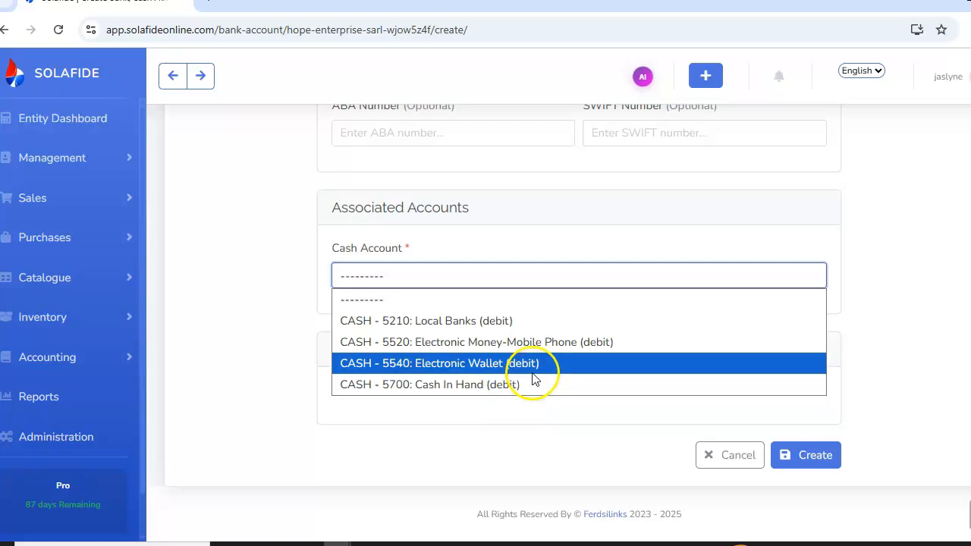
left_click(459, 385)
left_click(389, 356)
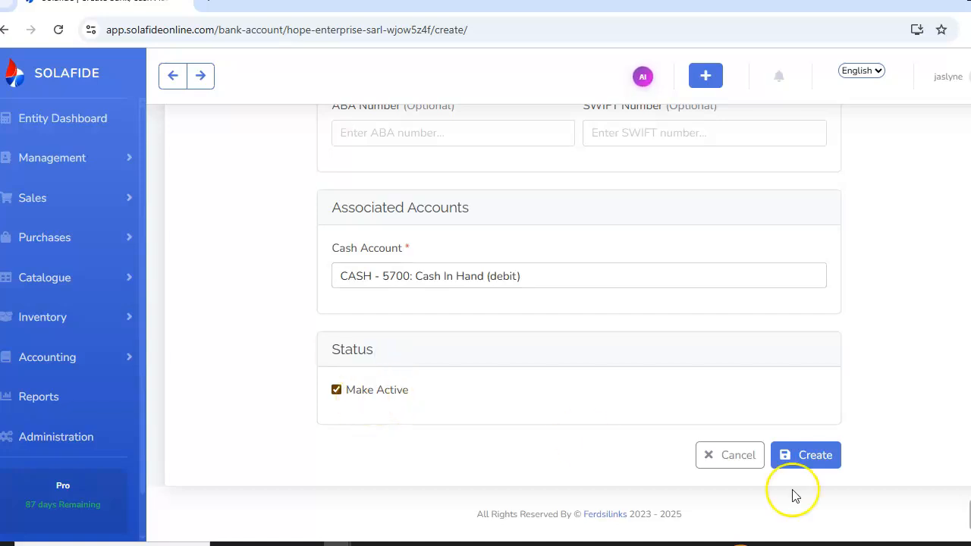
left_click(801, 458)
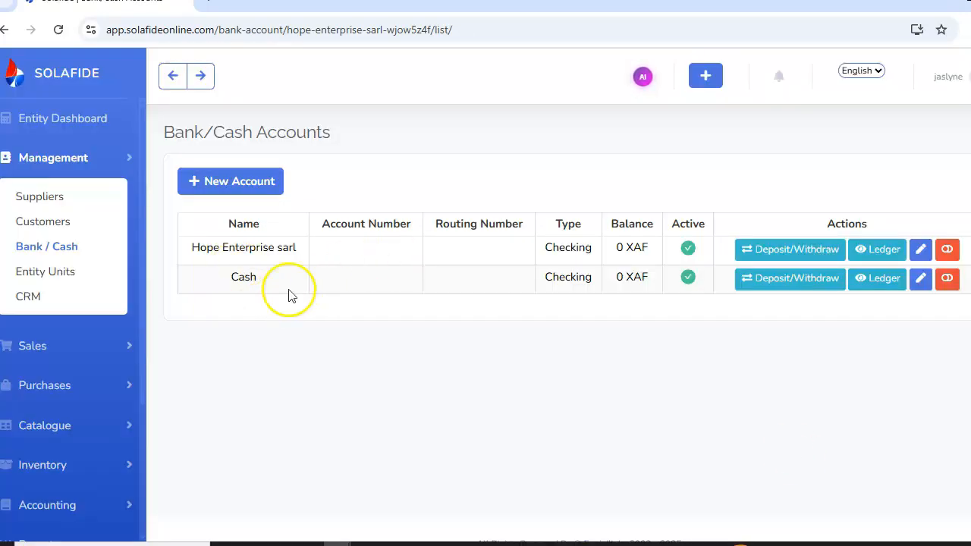
Open the ledger of the Cash account
left_click(884, 281)
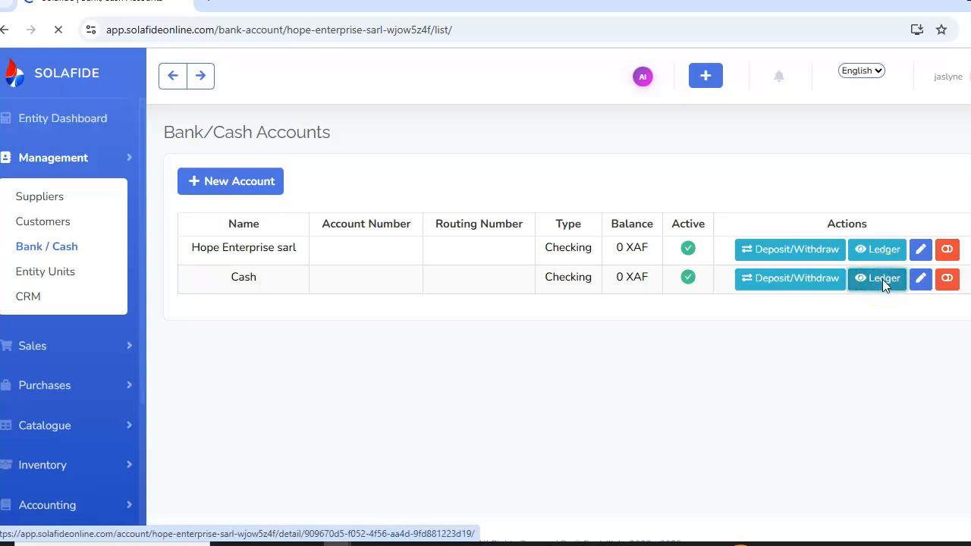